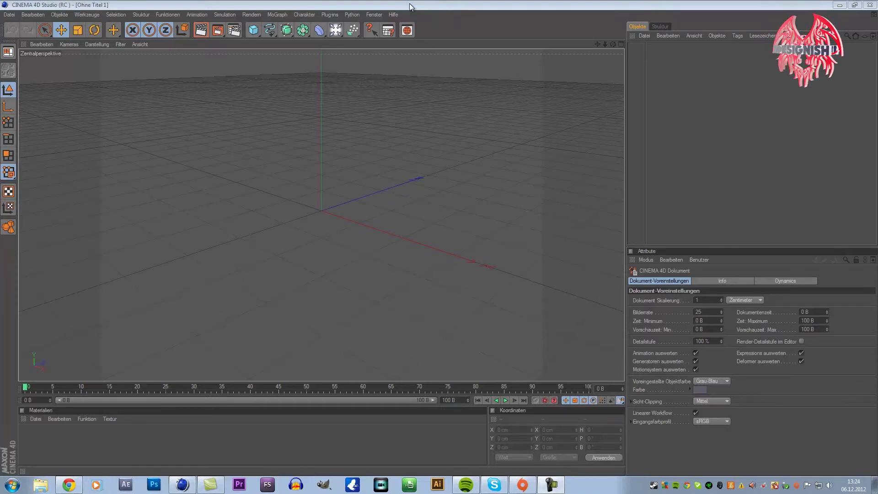
Add a cube and resize it into a flat slab about 383 × 58 × 232 cm.
click(252, 30)
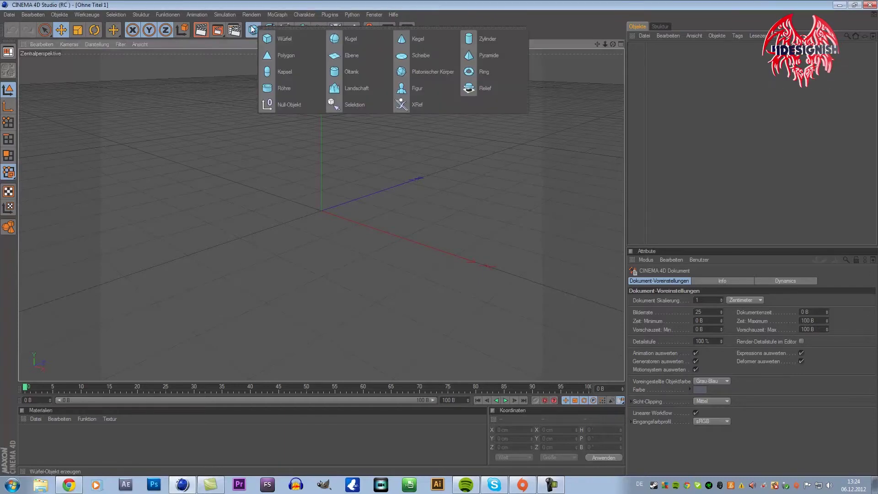
click(280, 37)
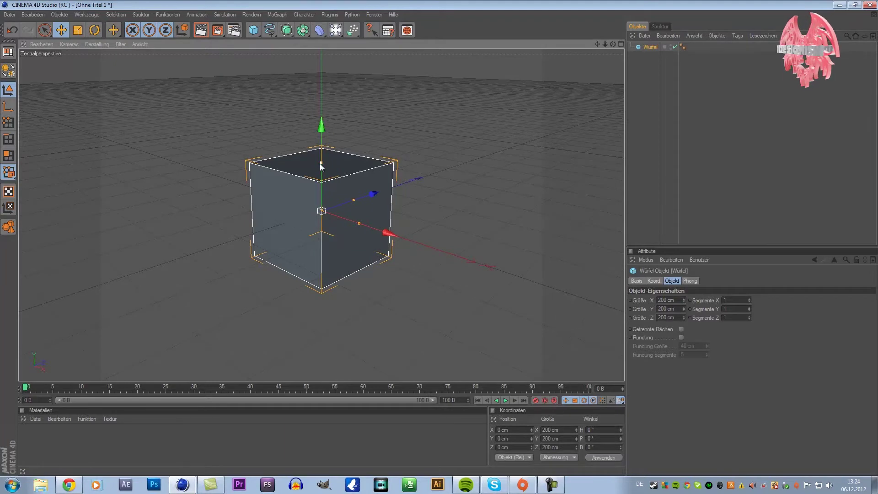
drag(321, 162, 439, 238)
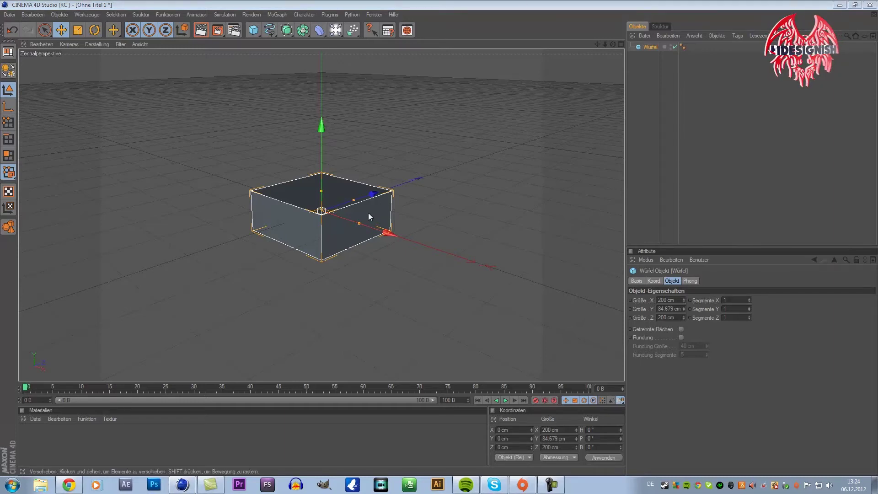
drag(360, 223, 439, 237)
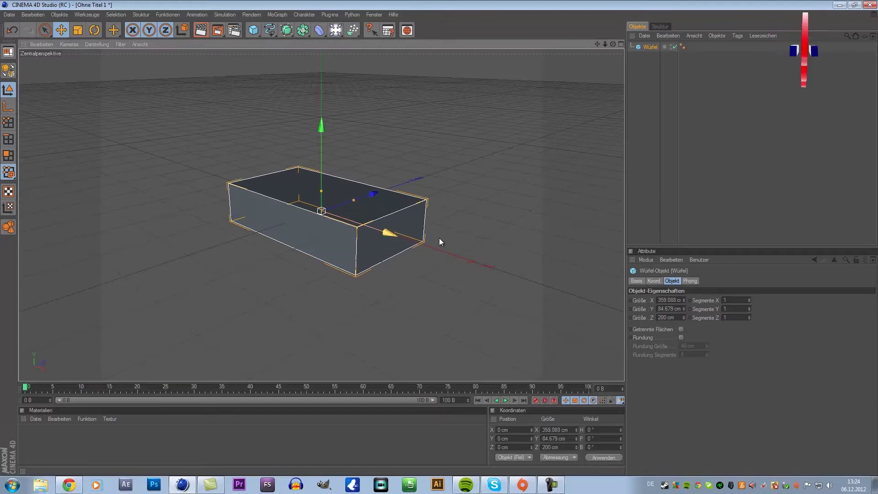
drag(321, 191, 321, 196)
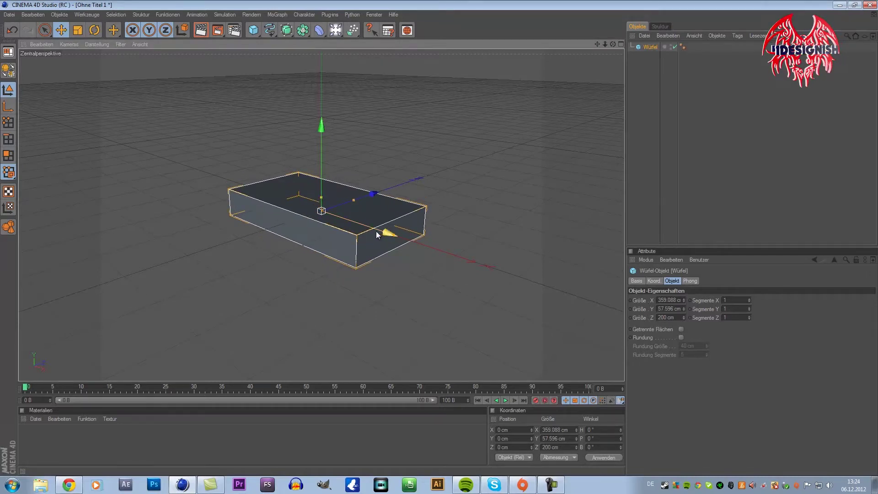
drag(439, 239, 364, 217)
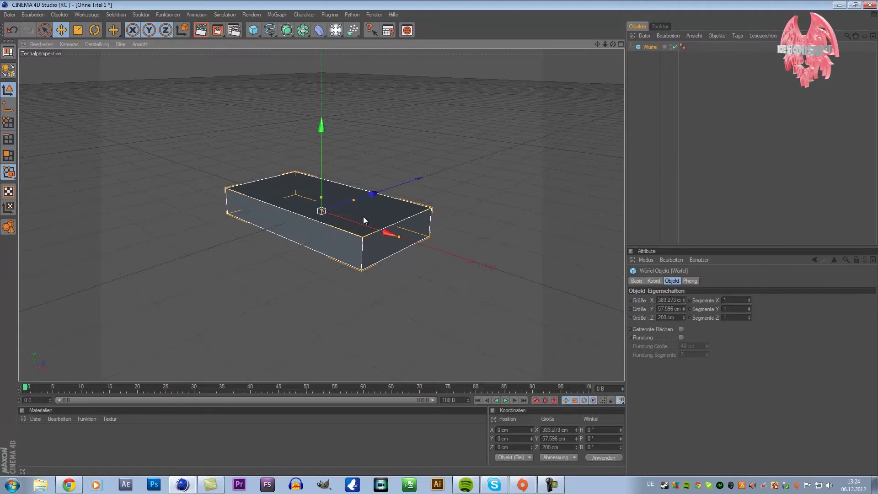
drag(355, 201, 440, 238)
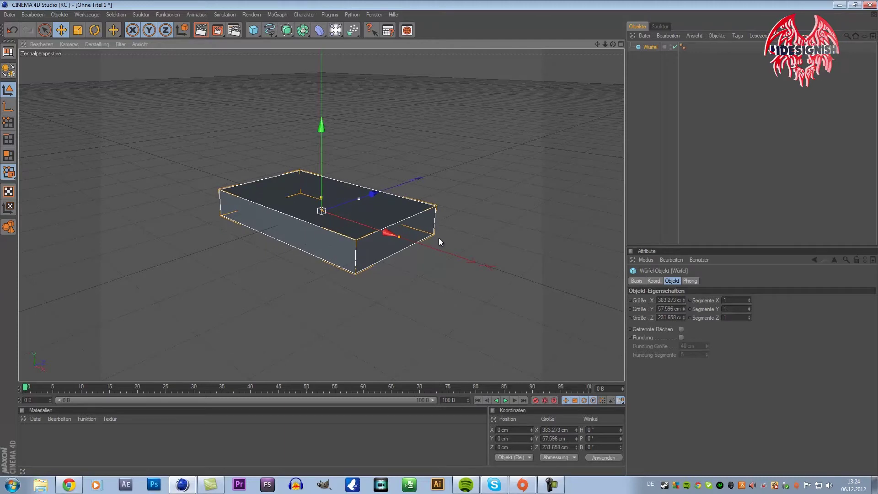
click(701, 170)
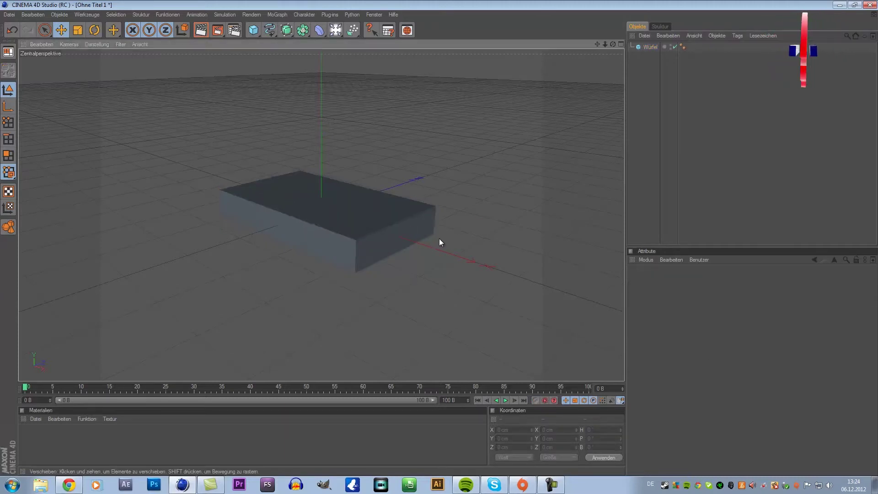
click(341, 226)
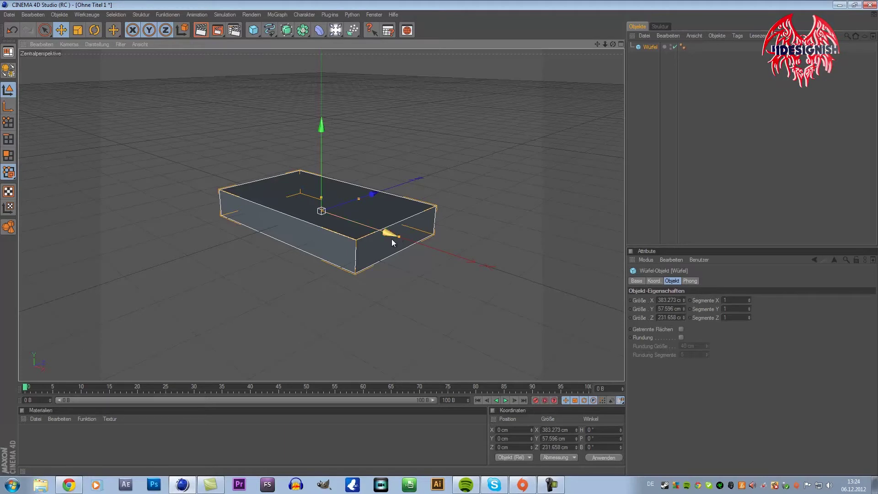
Enable edge rounding on the slab and reduce the rounding size to 6.798 cm.
click(682, 337)
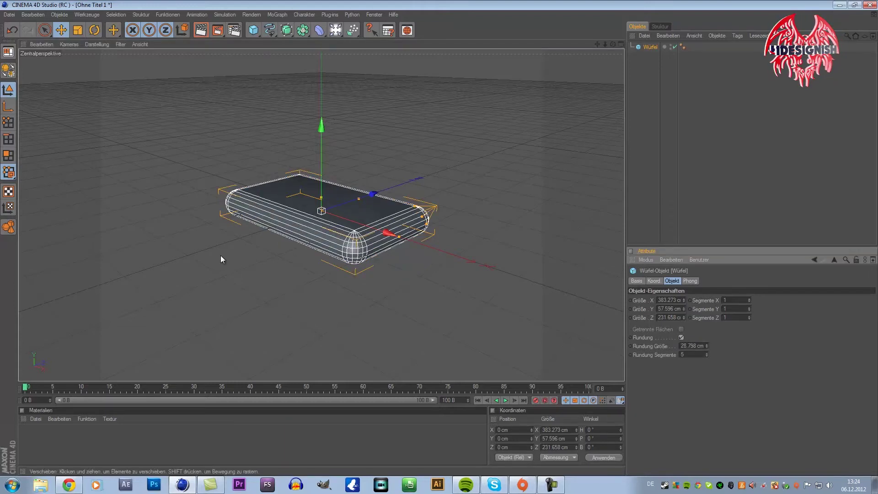
click(749, 135)
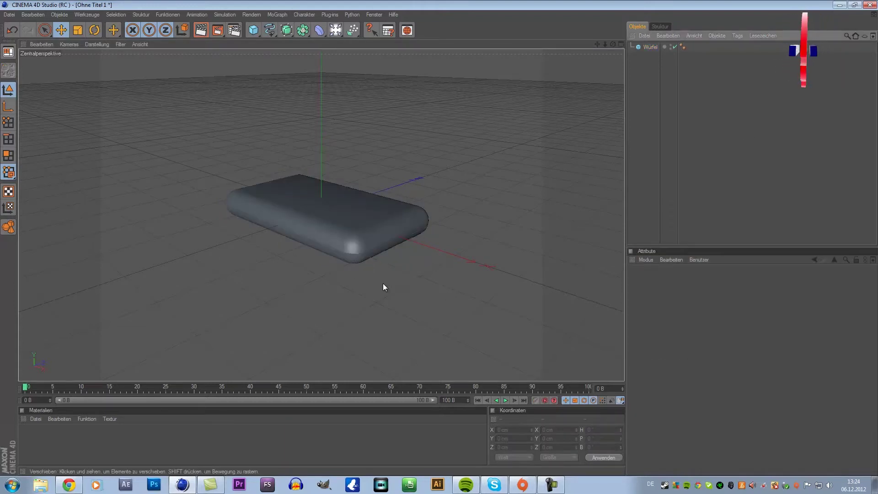
click(301, 227)
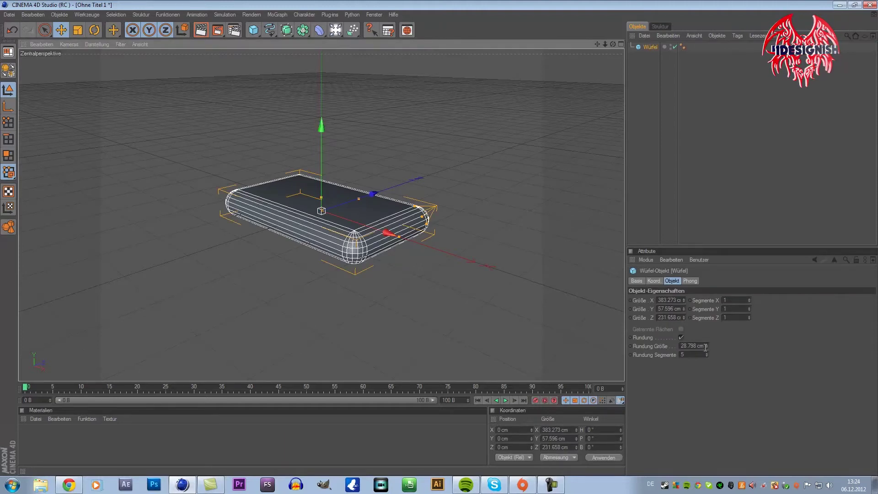
drag(706, 347, 706, 349)
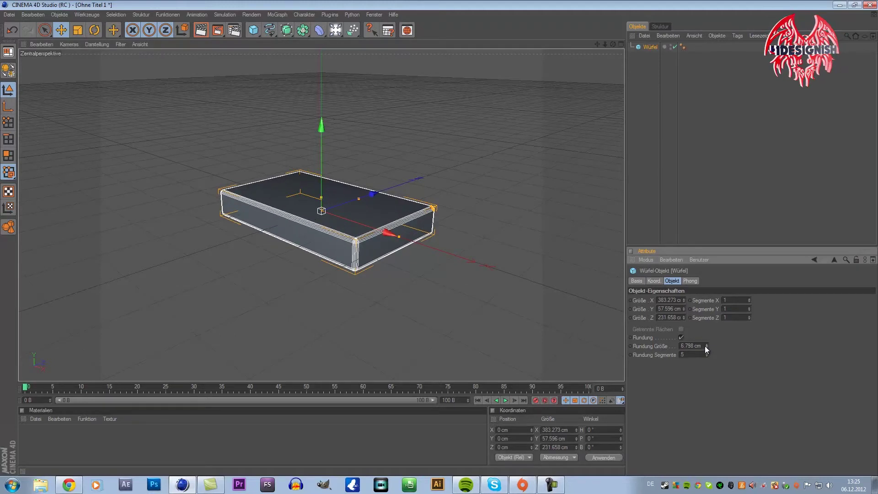
click(716, 138)
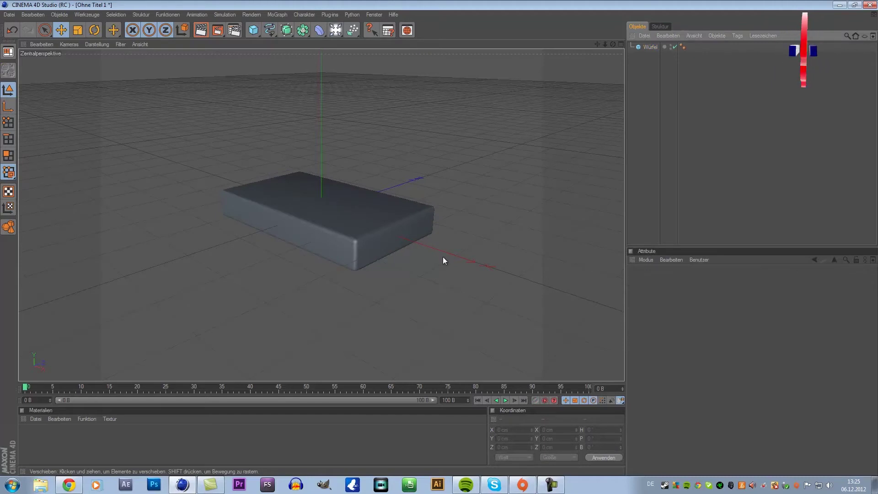
Lower the slab's height to about 47 cm.
click(373, 216)
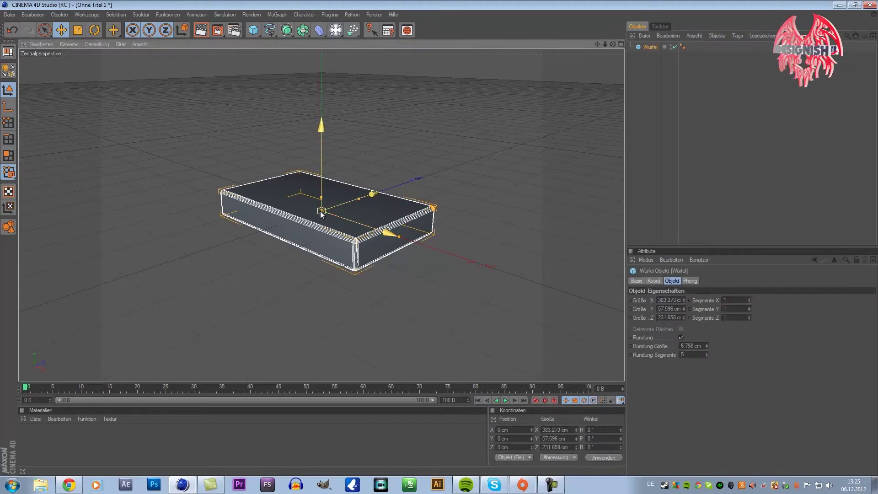
drag(322, 198, 439, 238)
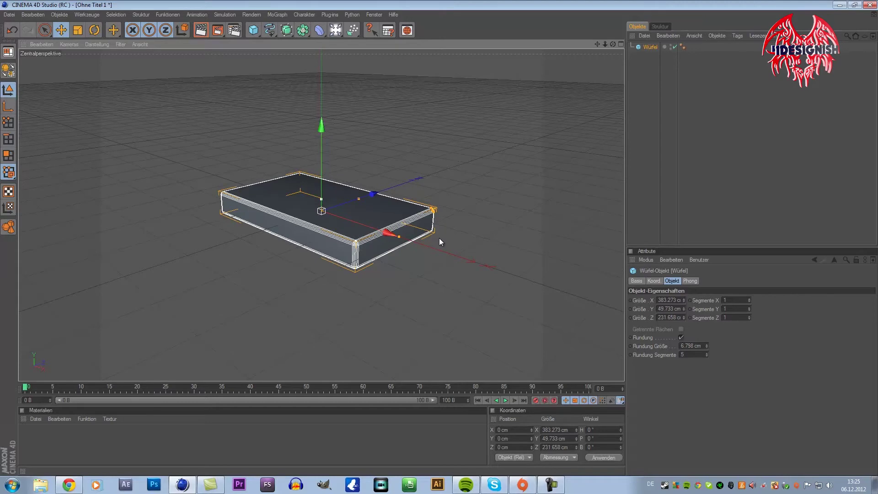
click(649, 175)
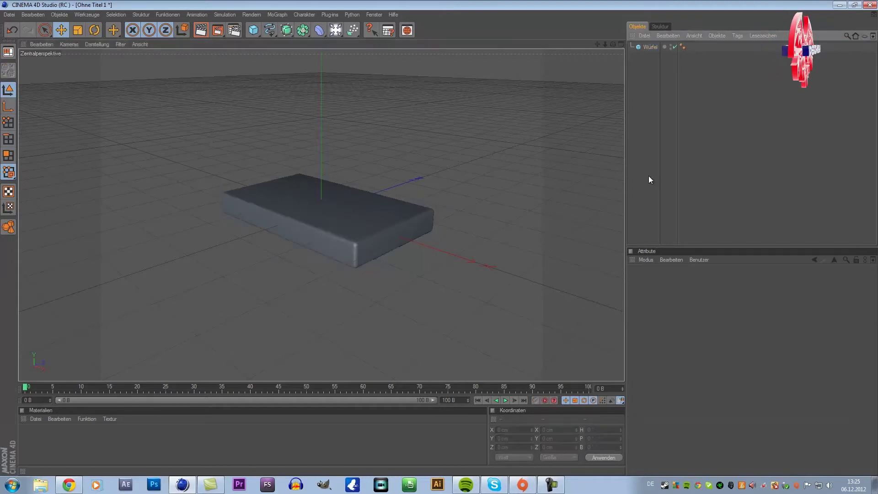
click(362, 220)
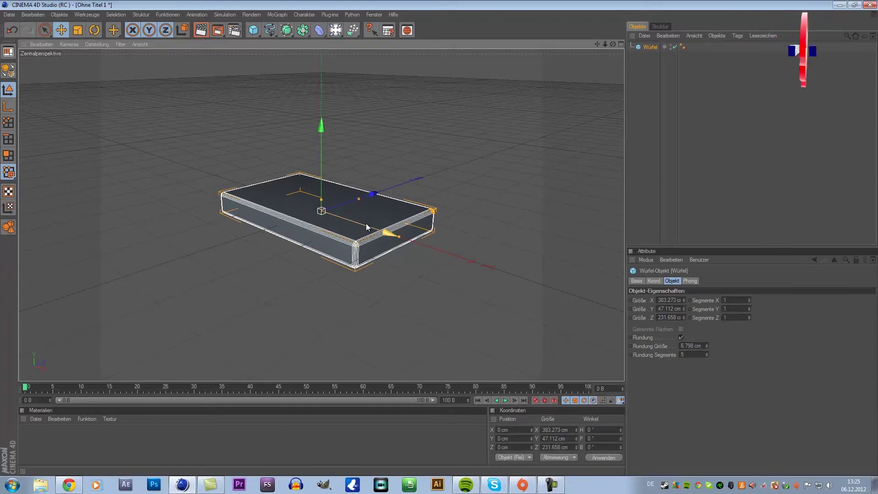
Duplicate the slab and rotate the copy 90° so it stands upright.
key(ctrl+c)
key(ctrl+v)
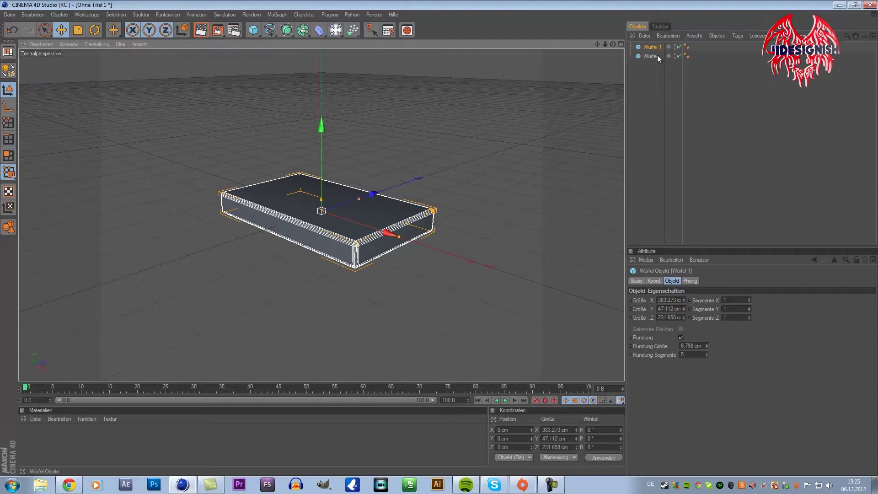
click(44, 30)
drag(323, 205, 440, 238)
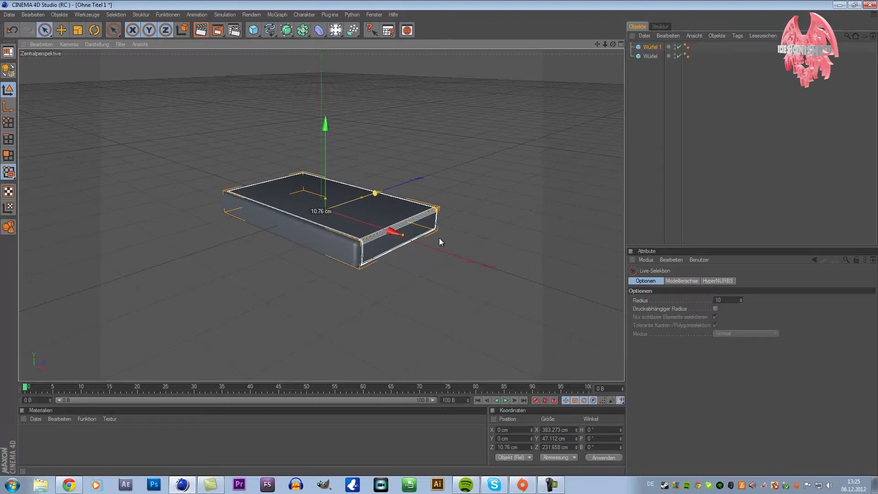
click(95, 30)
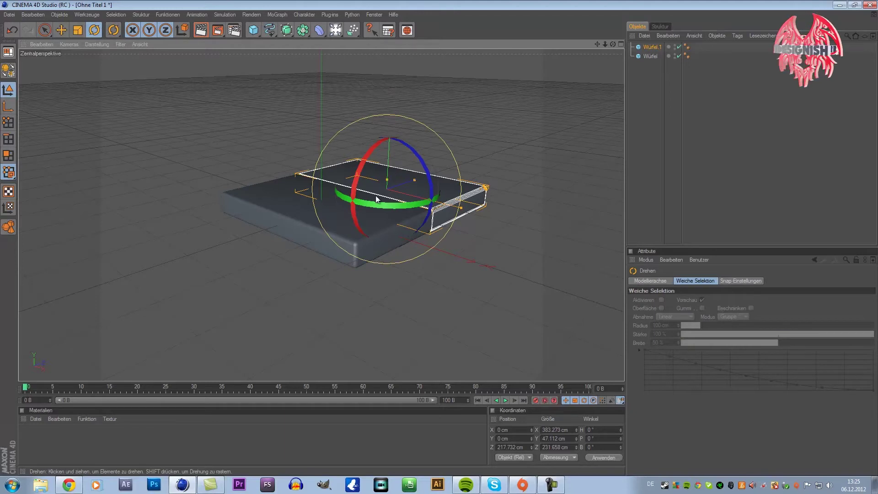
mouse_move(357, 177)
mouse_down()
mouse_move(369, 255)
mouse_move(367, 247)
mouse_up()
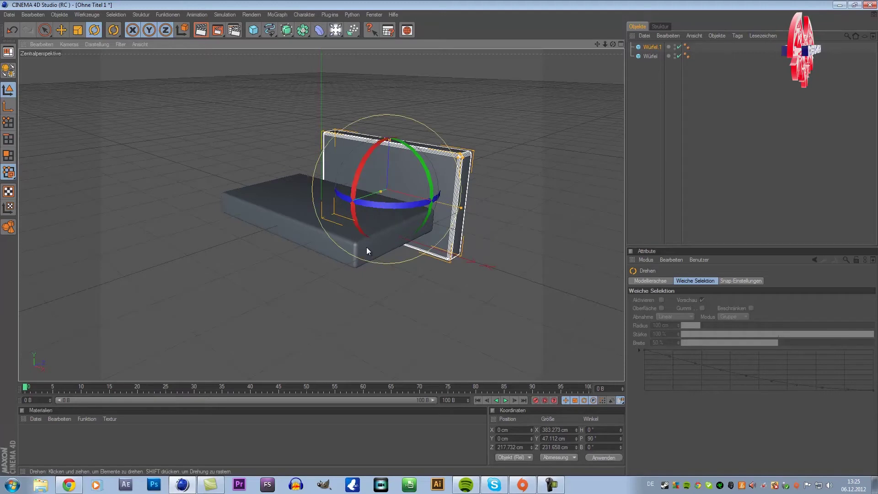
Position the upright copy behind the seat as a backrest, shortened to about 164 cm.
click(46, 30)
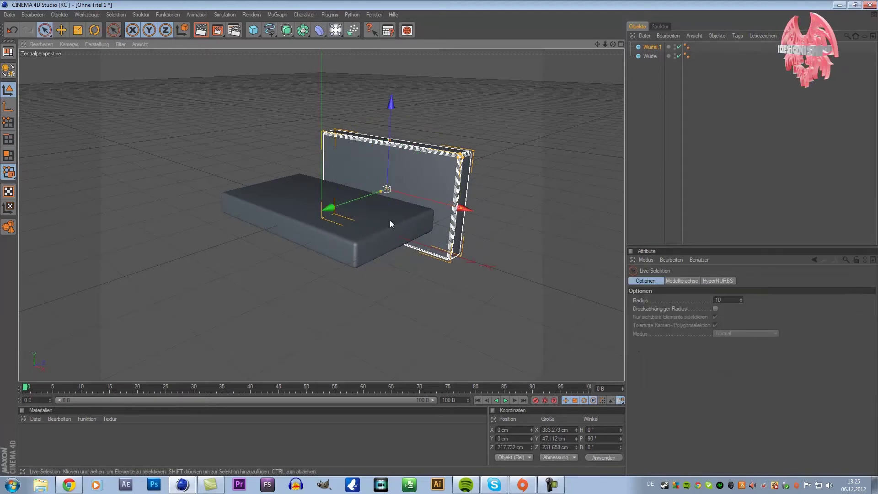
click(352, 198)
click(430, 168)
drag(361, 192, 311, 166)
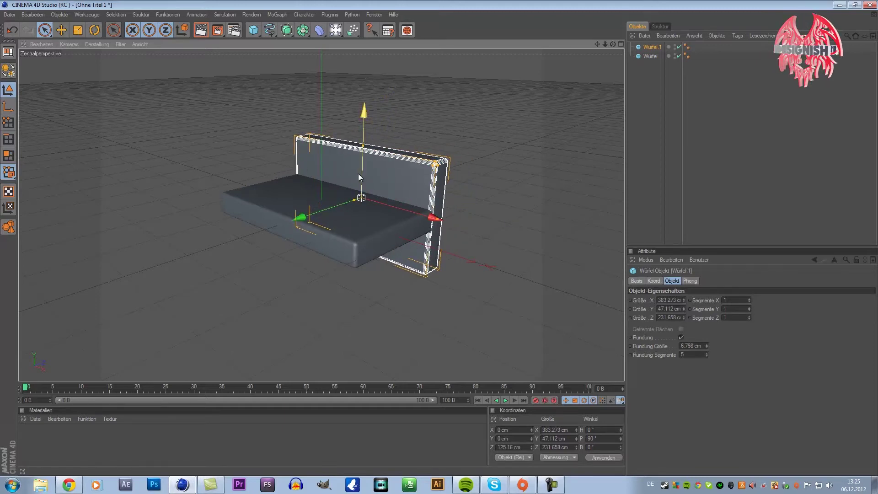
drag(359, 174, 440, 240)
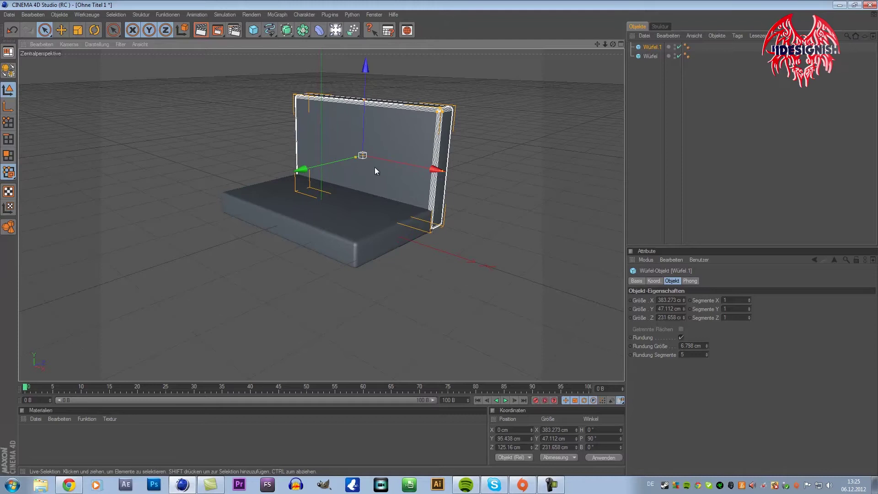
mouse_move(301, 170)
mouse_down()
mouse_move(344, 132)
mouse_move(367, 137)
mouse_up()
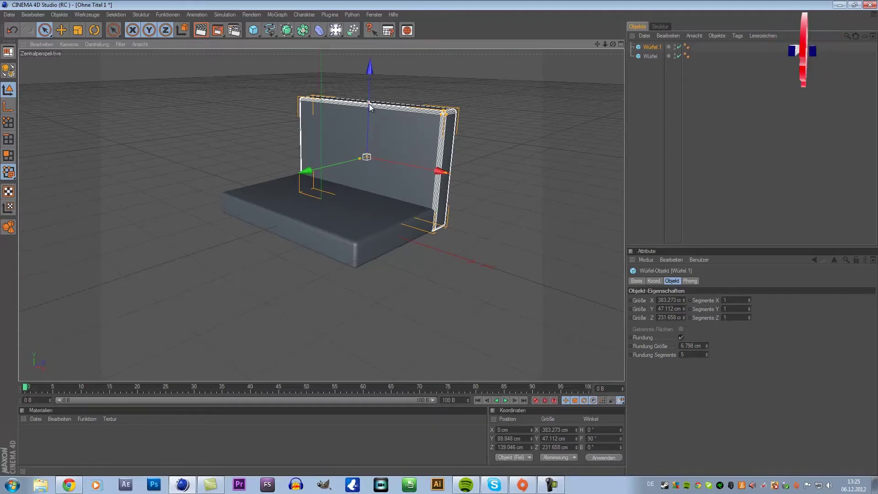
drag(370, 107, 438, 238)
drag(366, 95, 439, 238)
Raise the backrest slightly and snug it against the seat's rear edge, viewed from the front.
middle_click(478, 208)
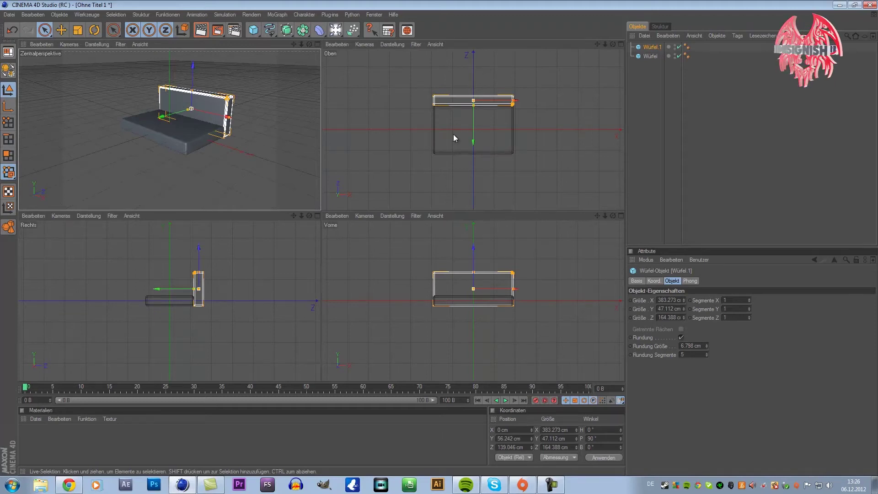
drag(469, 278, 440, 242)
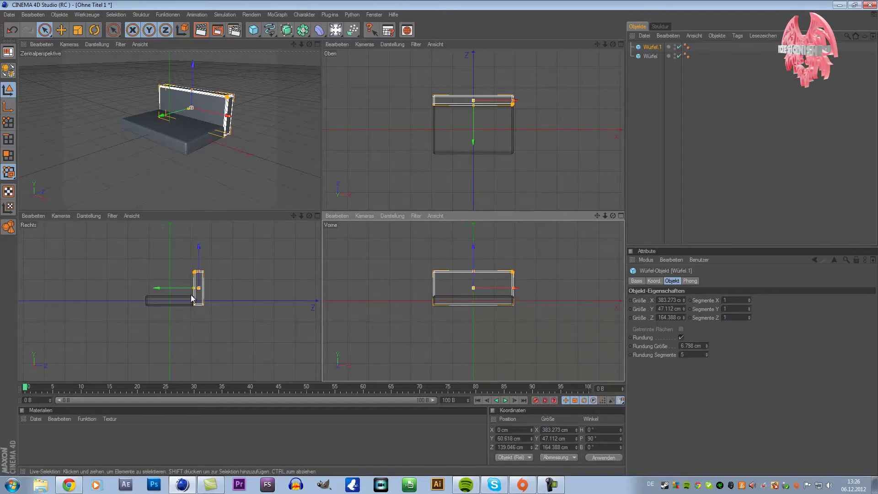
drag(191, 295, 188, 286)
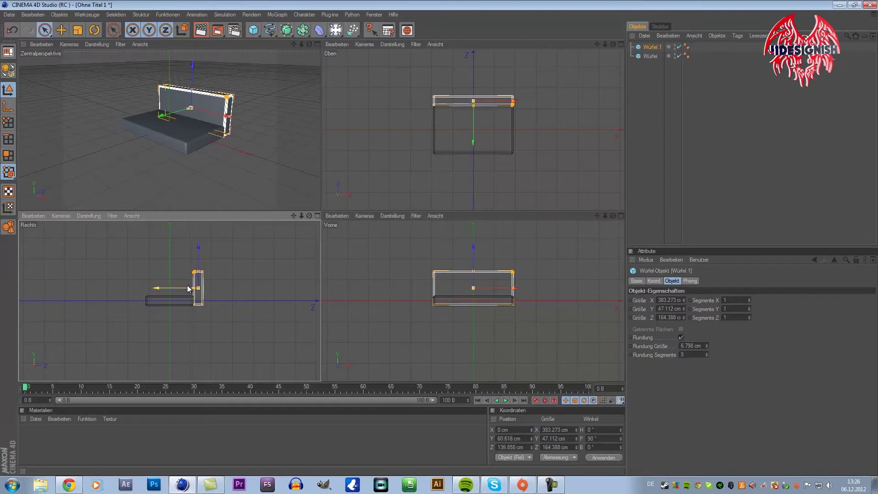
middle_click(268, 125)
click(740, 177)
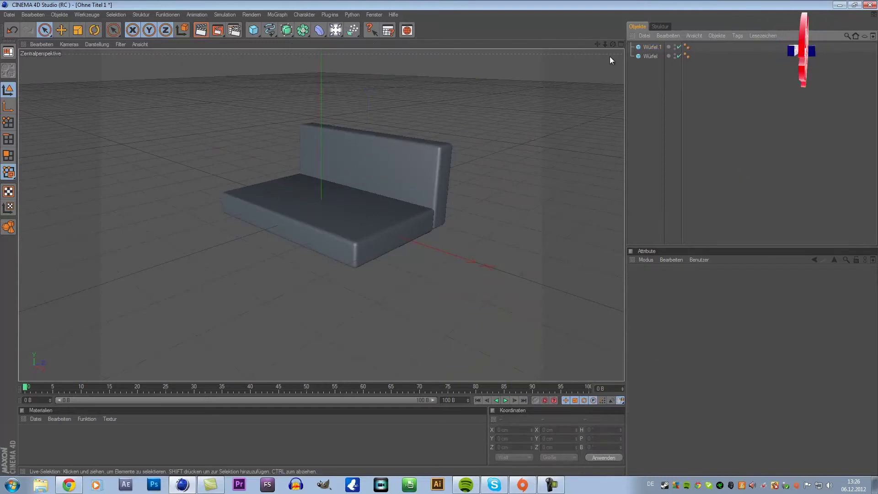
drag(613, 44, 439, 238)
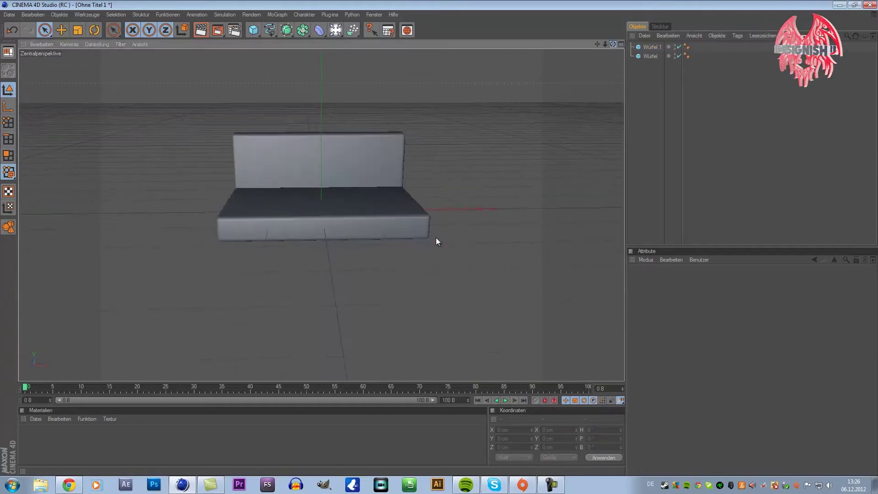
click(388, 229)
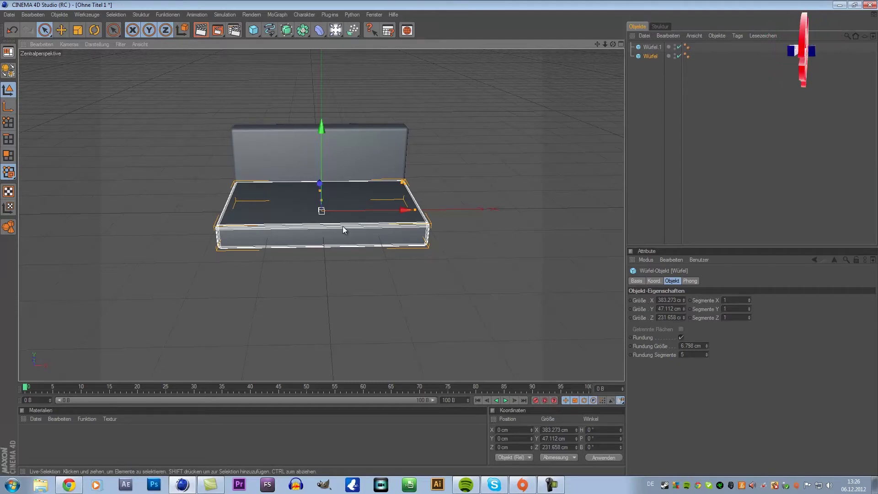
Duplicate the seat cube, move the copy right and narrow it to armrest width.
key(ctrl+c)
key(ctrl+v)
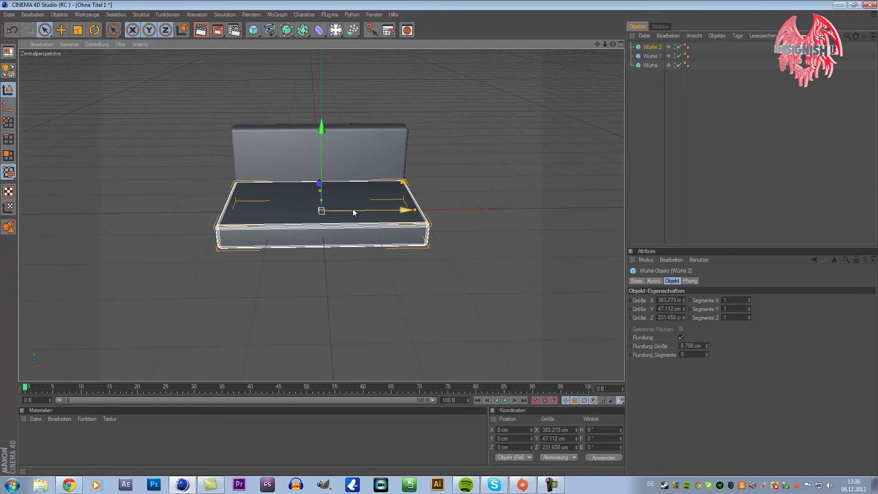
drag(354, 212, 440, 241)
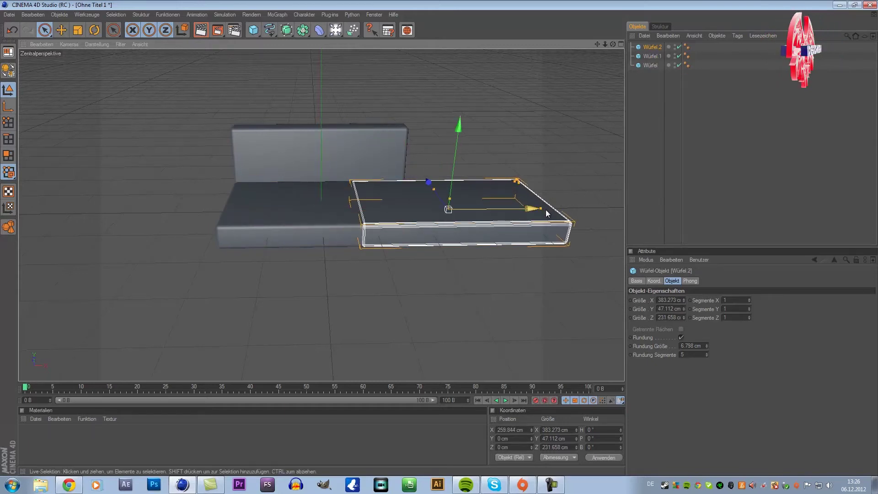
drag(544, 210, 438, 243)
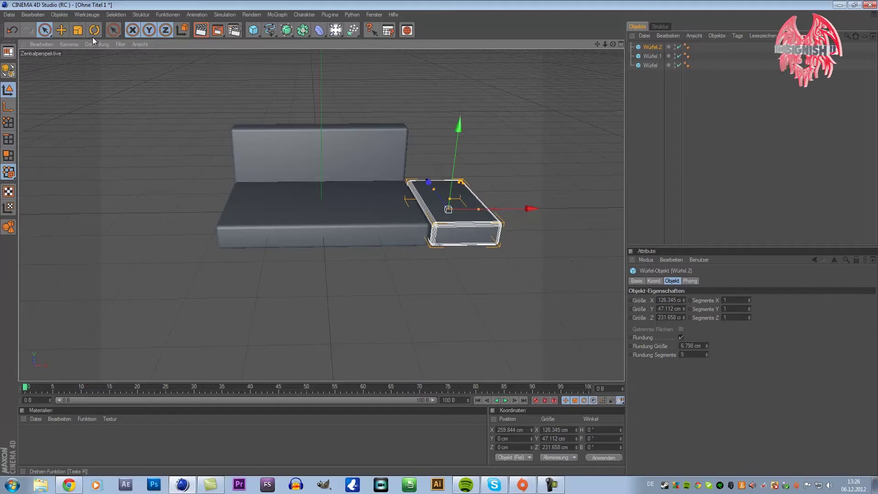
Rotate the copy 90° upright and set it against the seat's right end as an armrest.
click(93, 36)
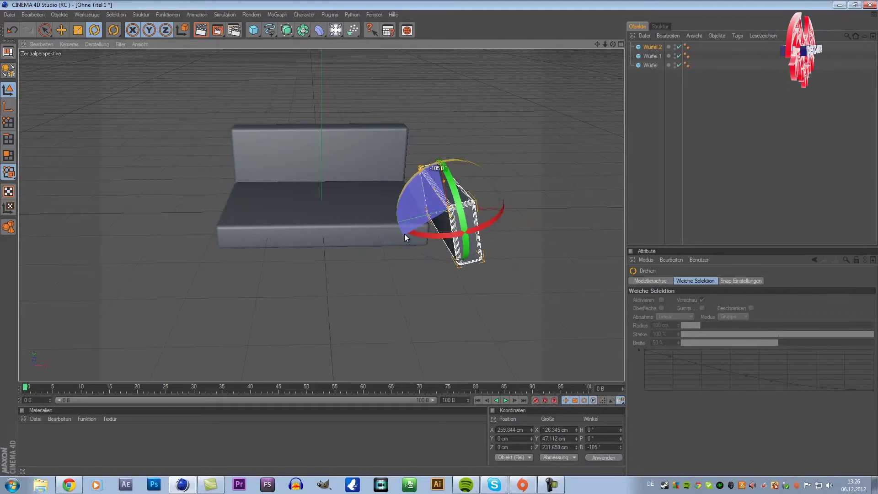
drag(396, 197, 400, 226)
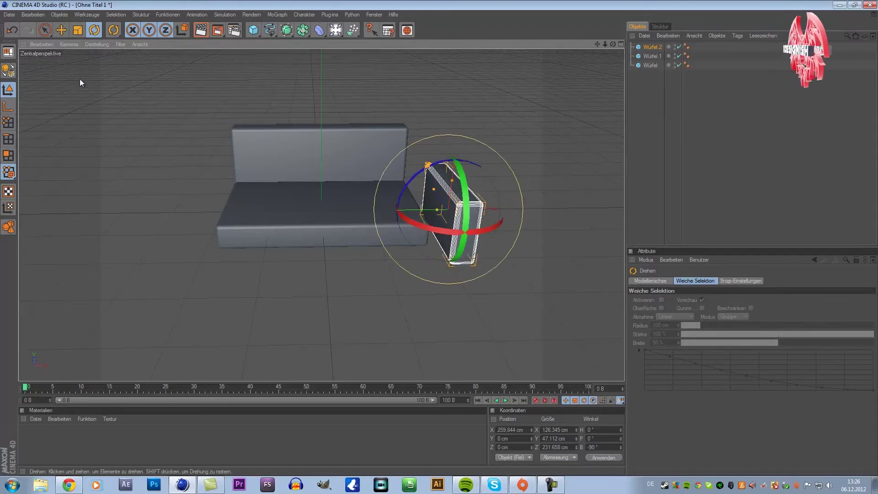
click(46, 33)
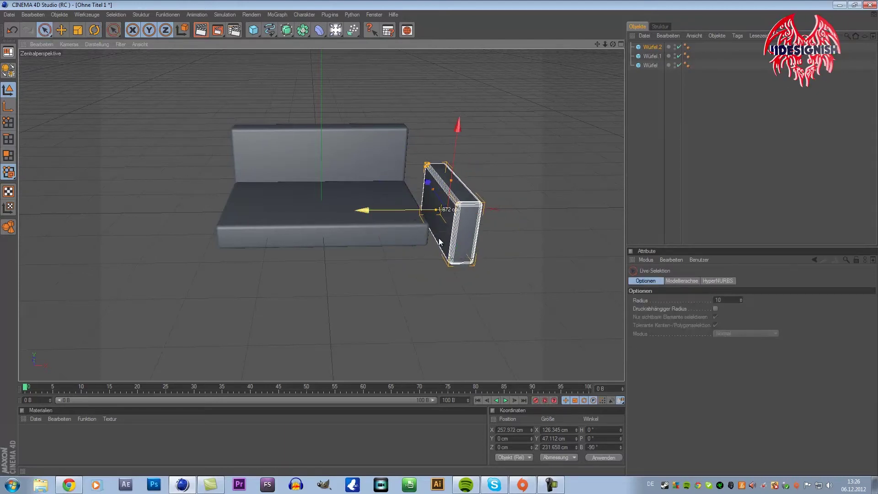
drag(413, 213, 392, 213)
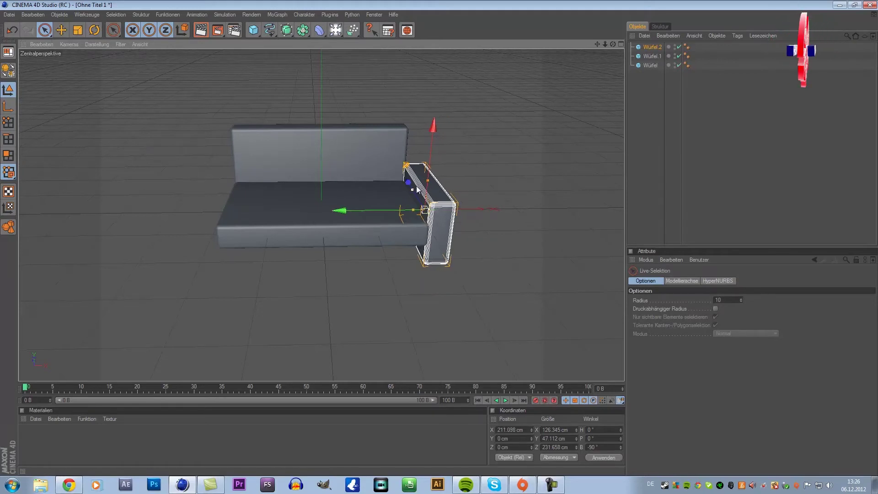
drag(430, 192, 440, 241)
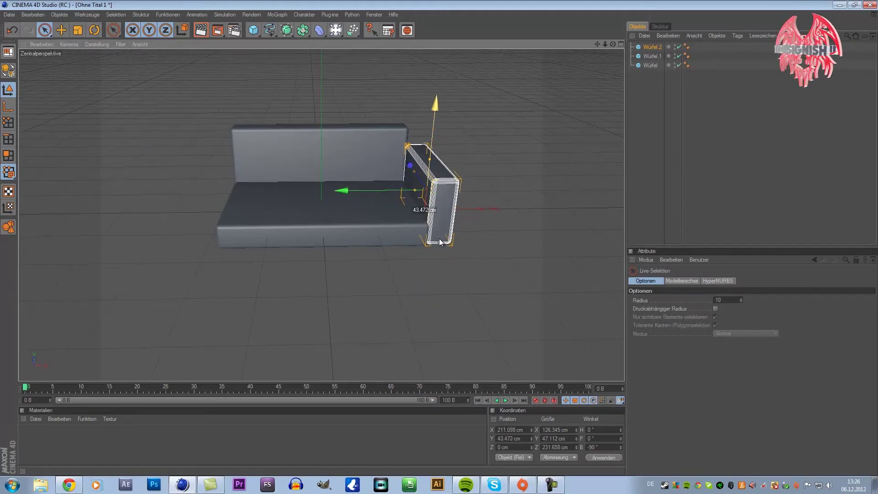
drag(440, 241, 440, 242)
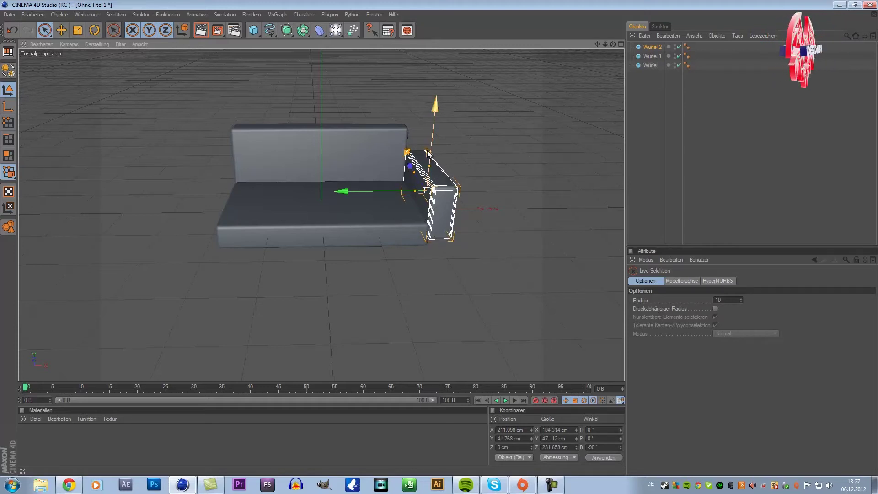
middle_click(487, 207)
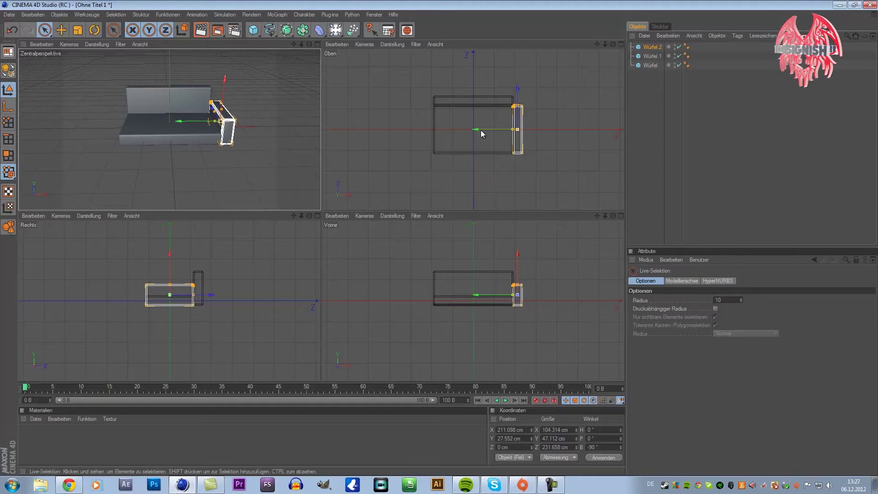
middle_click(366, 132)
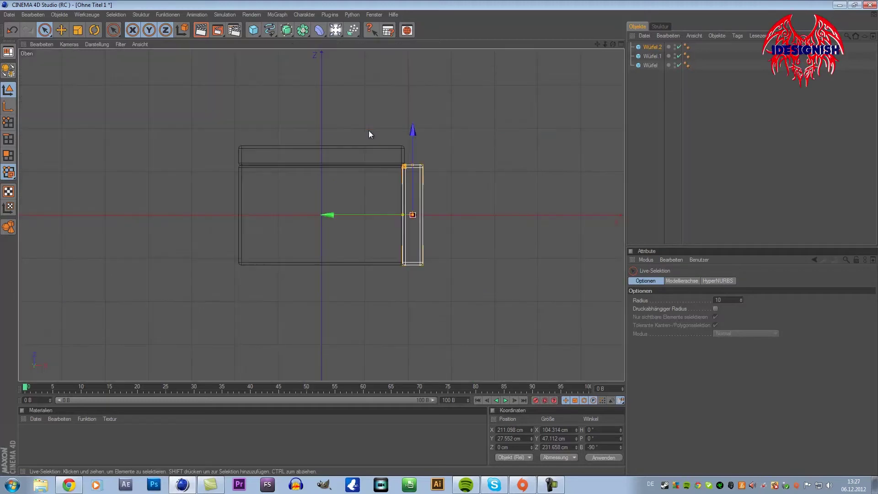
middle_click(171, 158)
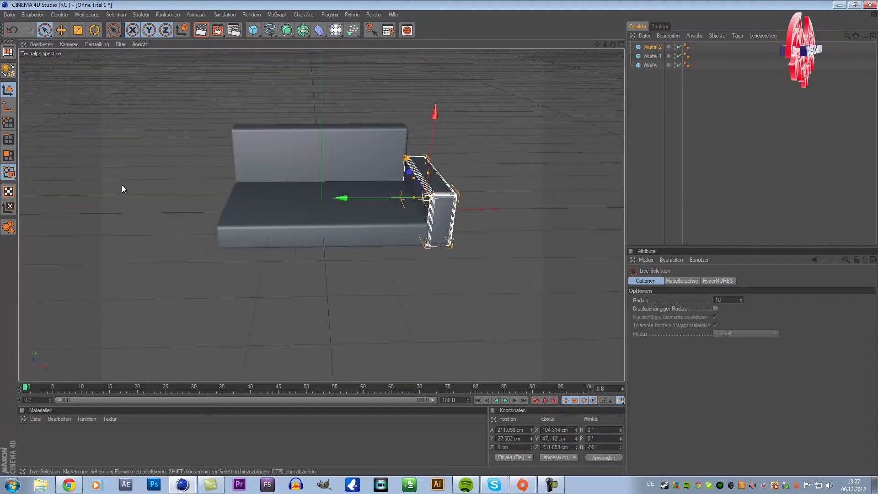
Duplicate the right armrest and move the copy to the seat's left end.
key(ctrl+c)
key(ctrl+v)
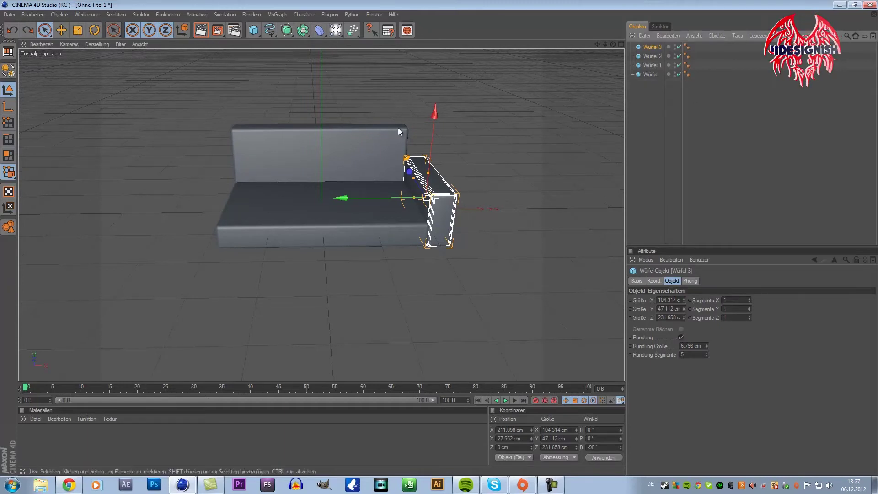
drag(378, 202, 441, 238)
middle_click(381, 187)
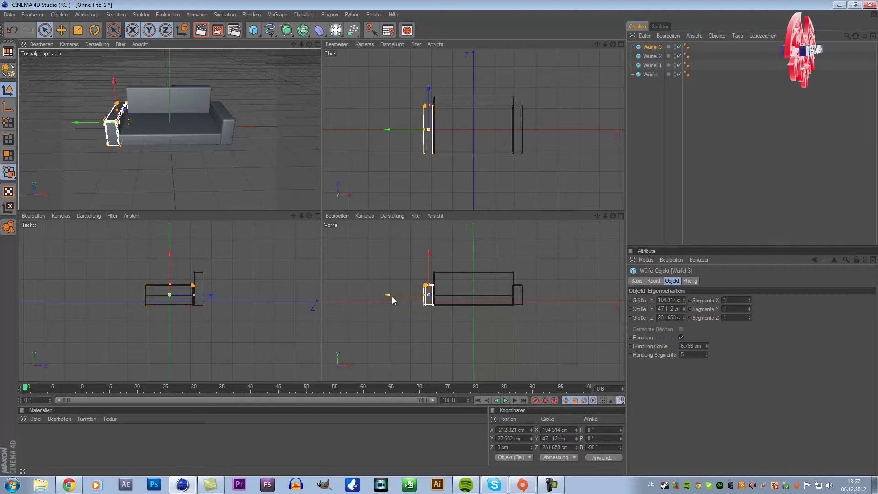
drag(392, 295, 441, 241)
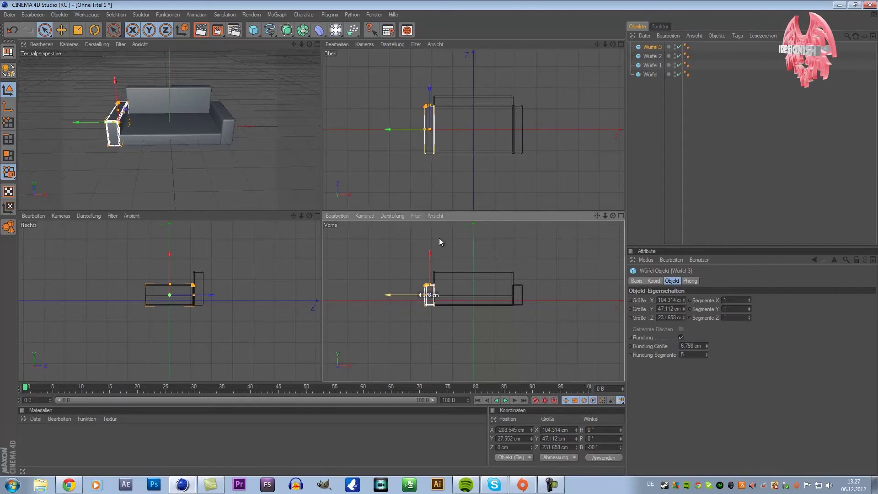
key(ctrl+z)
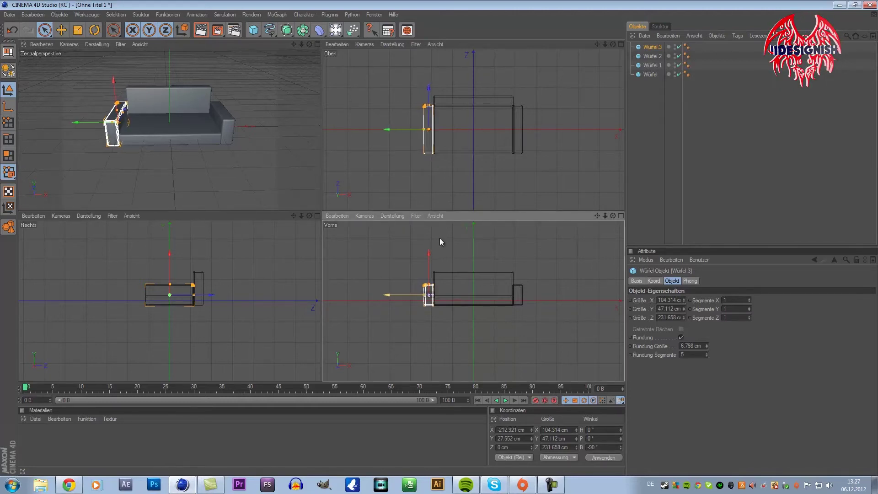
middle_click(88, 133)
click(668, 204)
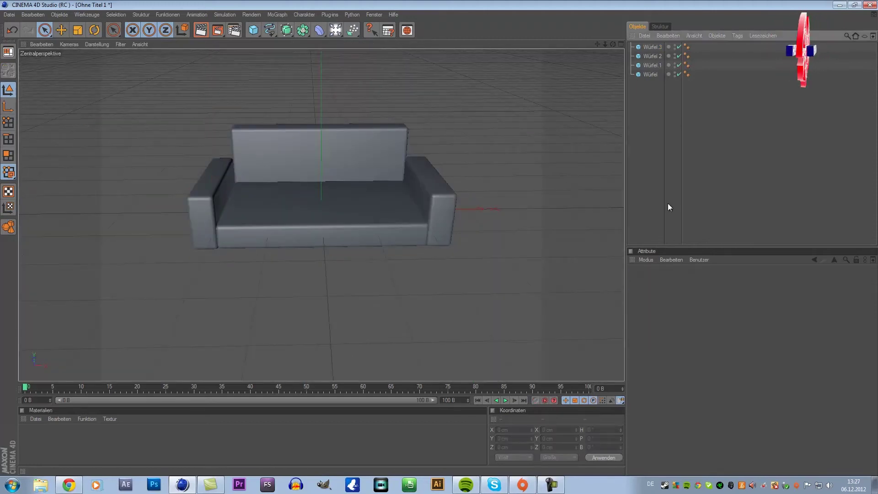
Duplicate the seat, raise the copy above it and make it a thin, narrower cushion.
click(374, 227)
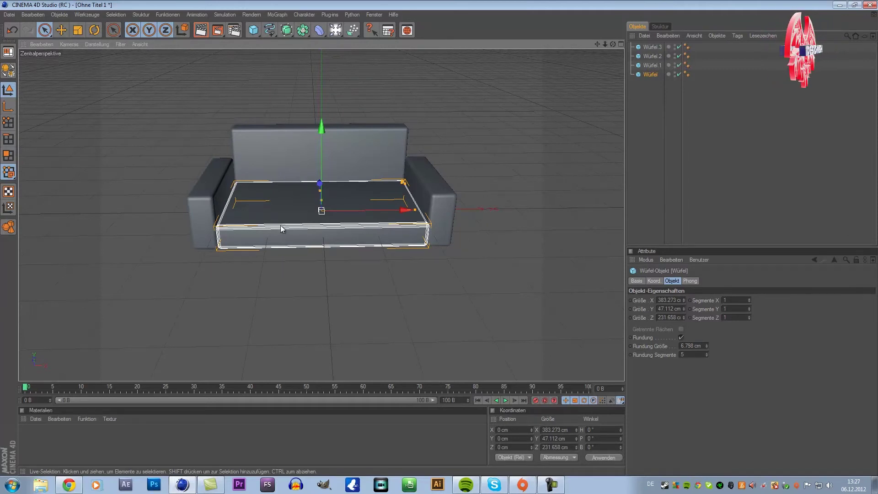
key(ctrl+c)
key(ctrl+v)
mouse_move(320, 166)
mouse_down()
mouse_move(439, 237)
mouse_move(326, 191)
mouse_up()
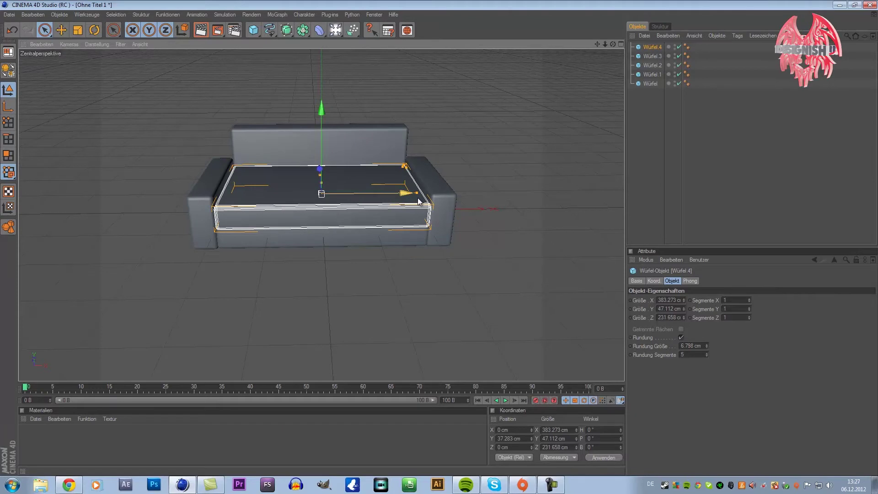
drag(417, 192, 378, 193)
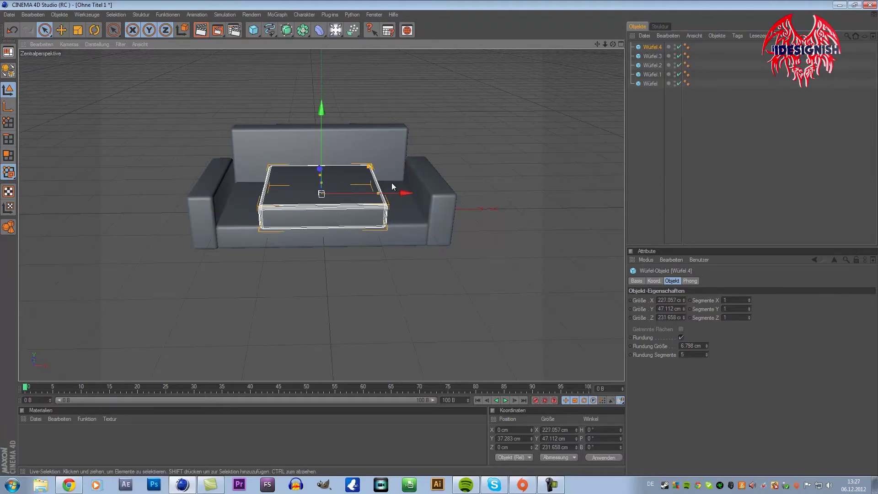
drag(323, 181, 439, 238)
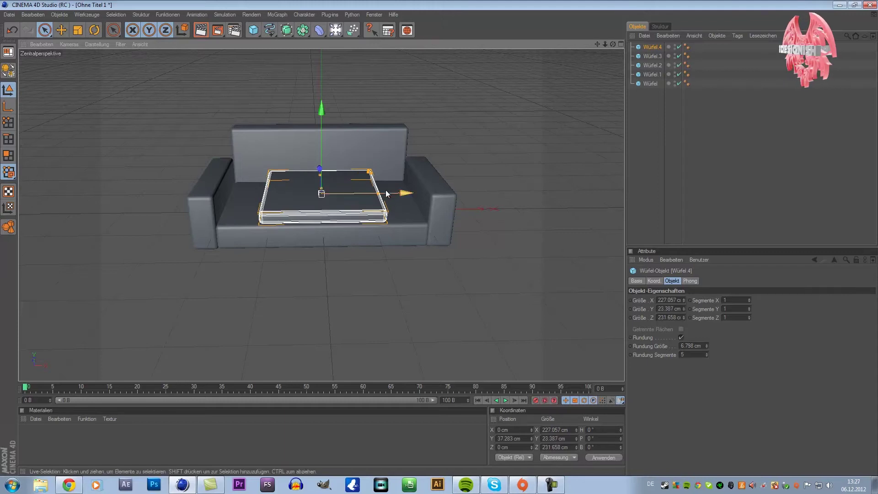
Size the cushion to about 148 cm to fill the left half of the seat.
mouse_move(385, 192)
mouse_down()
mouse_move(366, 193)
mouse_move(359, 204)
mouse_move(440, 238)
mouse_up()
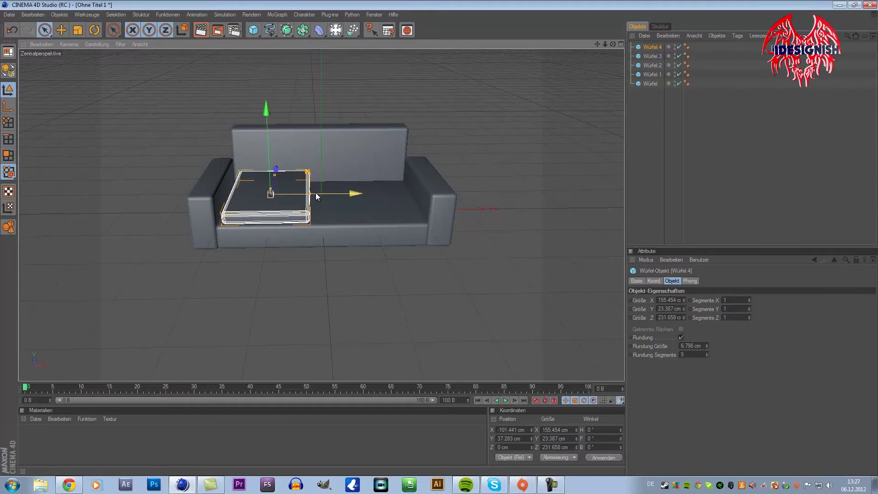
drag(312, 194, 441, 238)
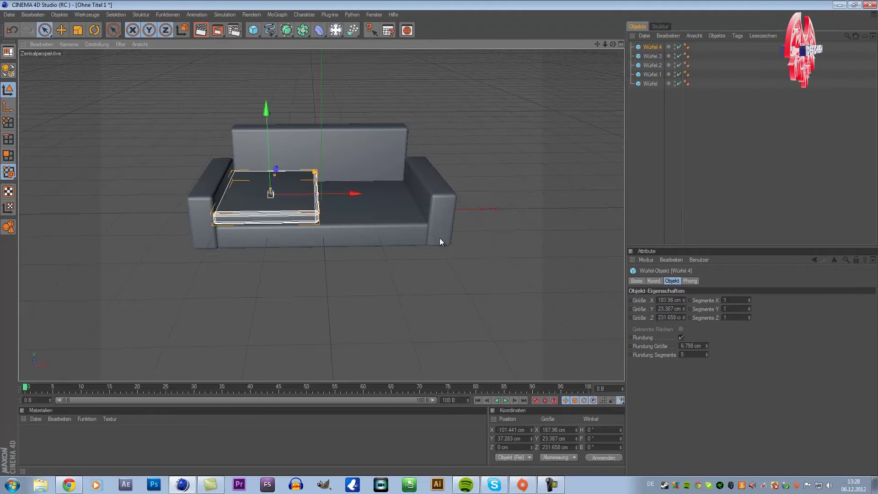
drag(326, 192, 438, 238)
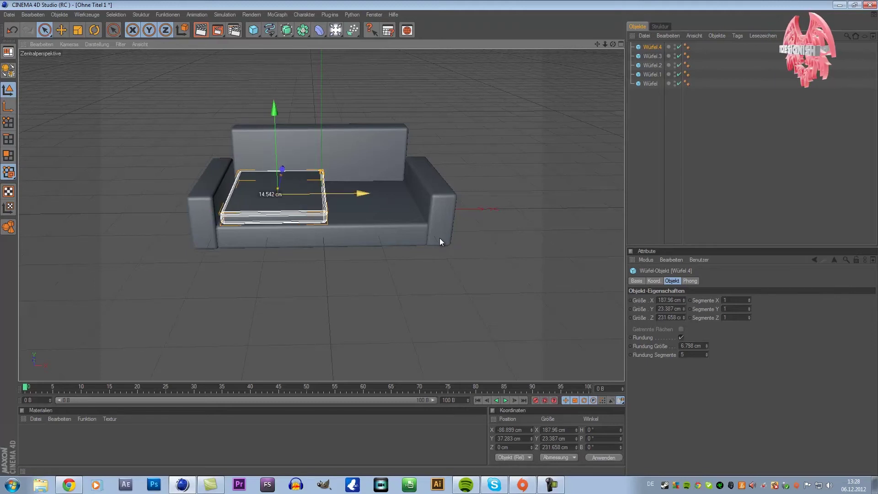
mouse_move(319, 172)
mouse_down()
mouse_move(311, 172)
mouse_move(438, 238)
mouse_up()
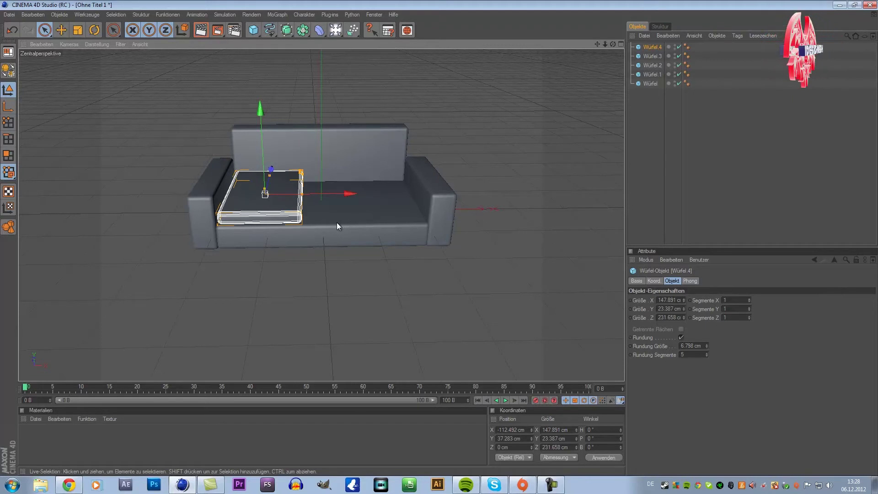
drag(323, 201, 439, 238)
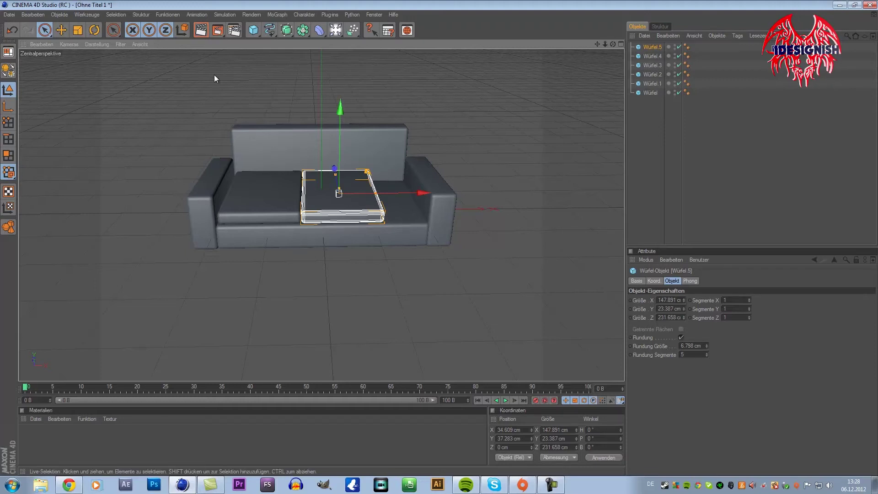
Duplicate the seat cushion and place the copy on the seat's right half, narrowed.
key(ctrl+z)
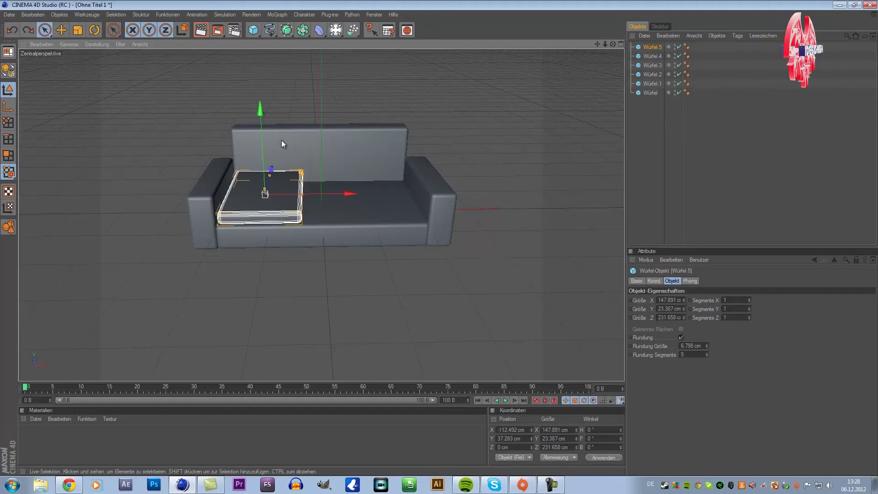
key(ctrl+z)
key(ctrl+y)
key(ctrl+y)
key(ctrl+y)
drag(265, 194, 439, 238)
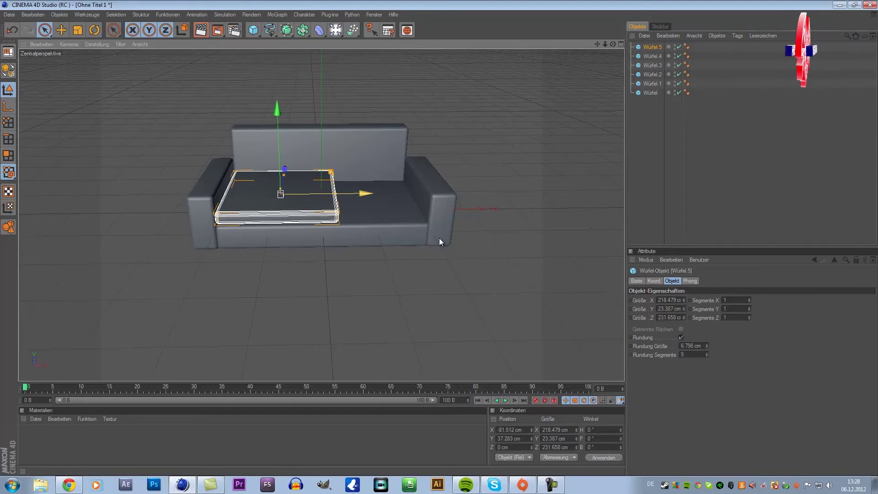
key(ctrl+c)
key(ctrl+v)
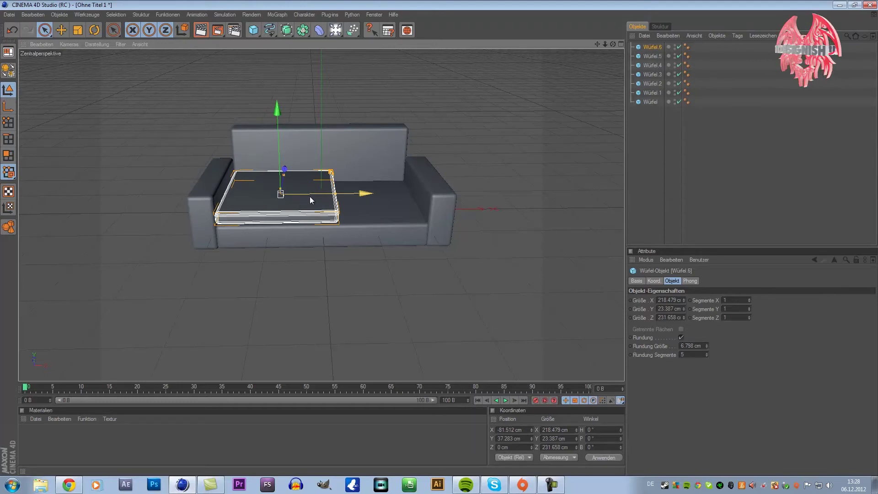
drag(312, 194, 442, 238)
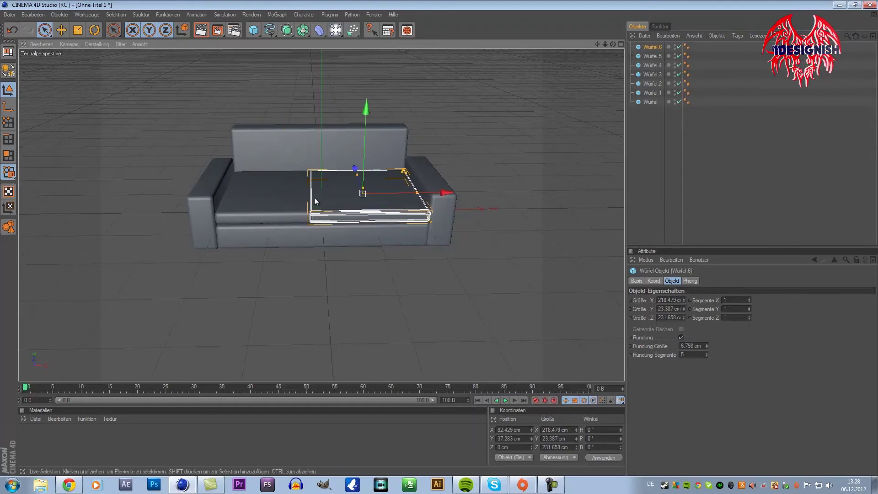
drag(417, 193, 438, 238)
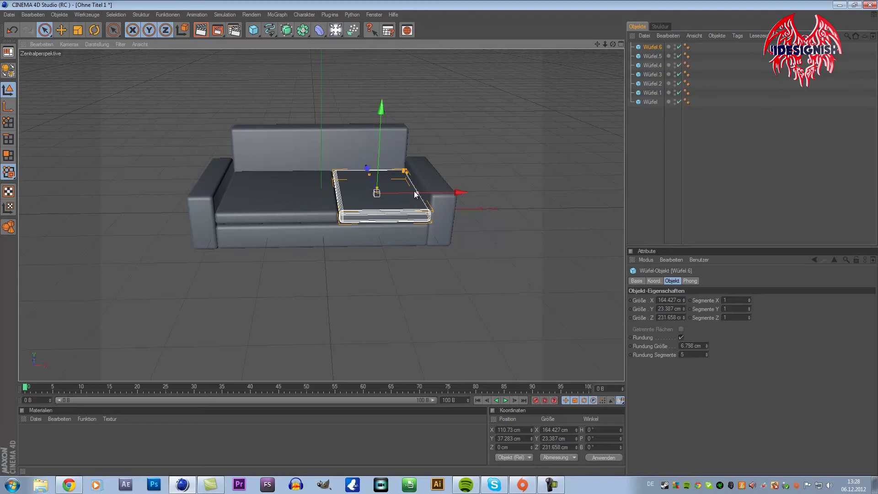
Try narrowing the left cushion and selecting the overlapping copy, then undo those changes.
click(317, 197)
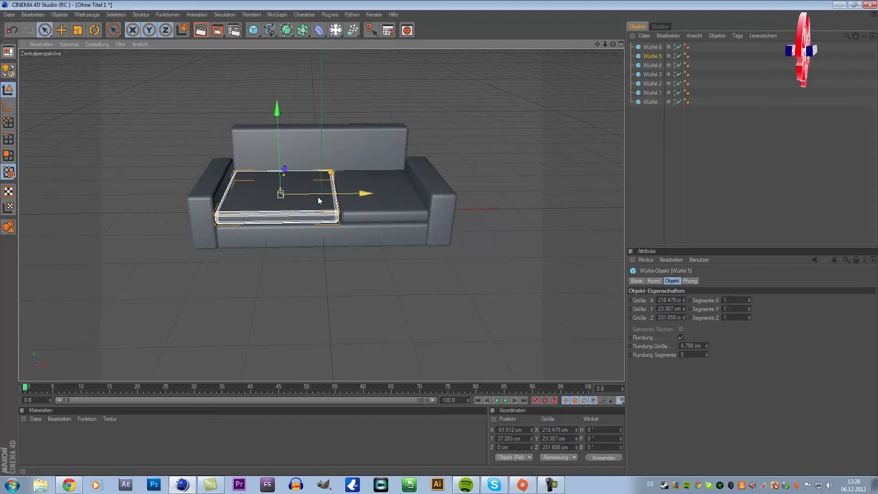
drag(439, 238, 438, 238)
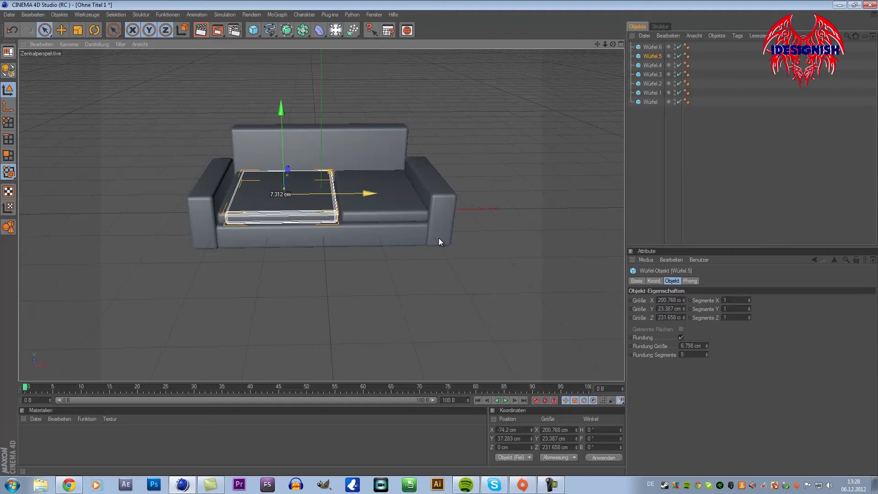
click(674, 188)
click(365, 209)
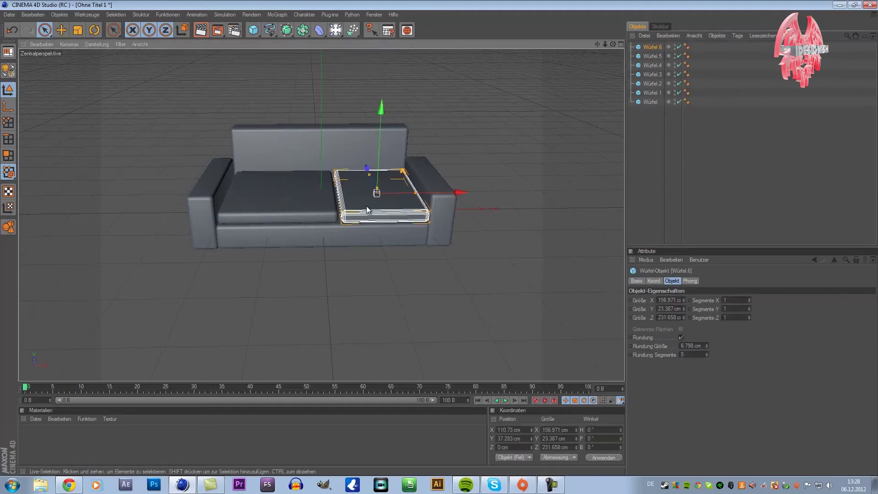
click(327, 202)
drag(331, 199, 328, 199)
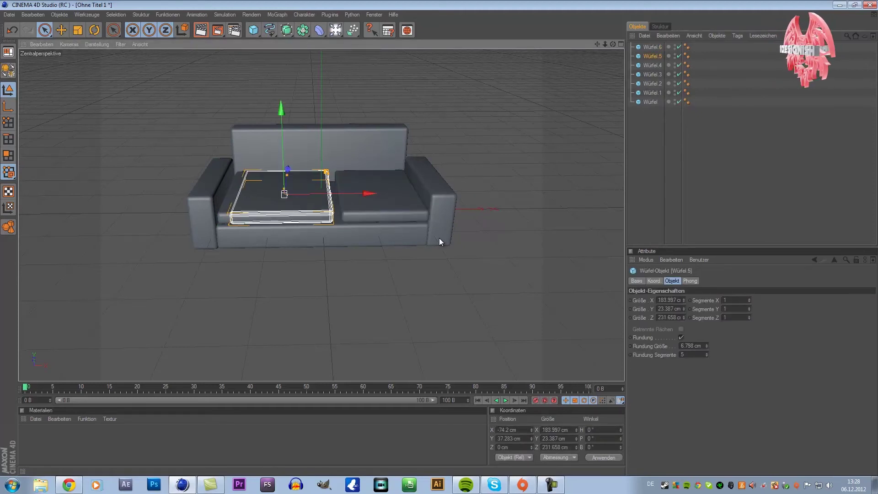
click(681, 190)
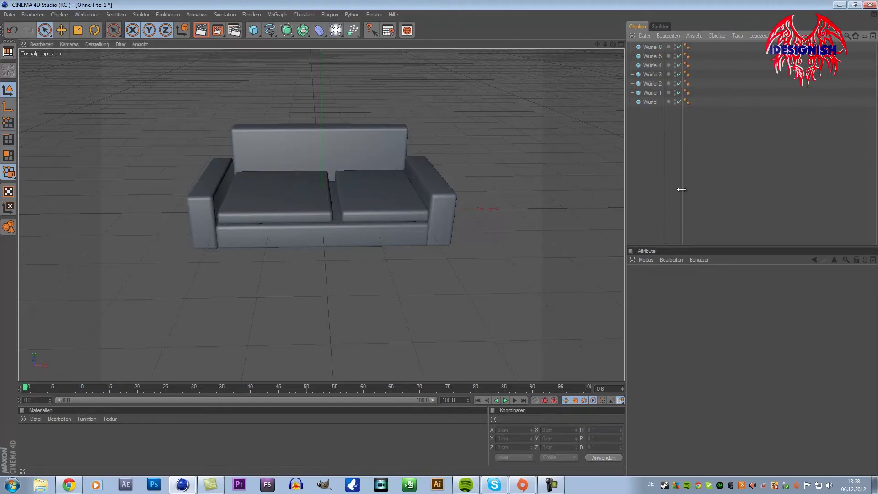
click(302, 204)
click(320, 202)
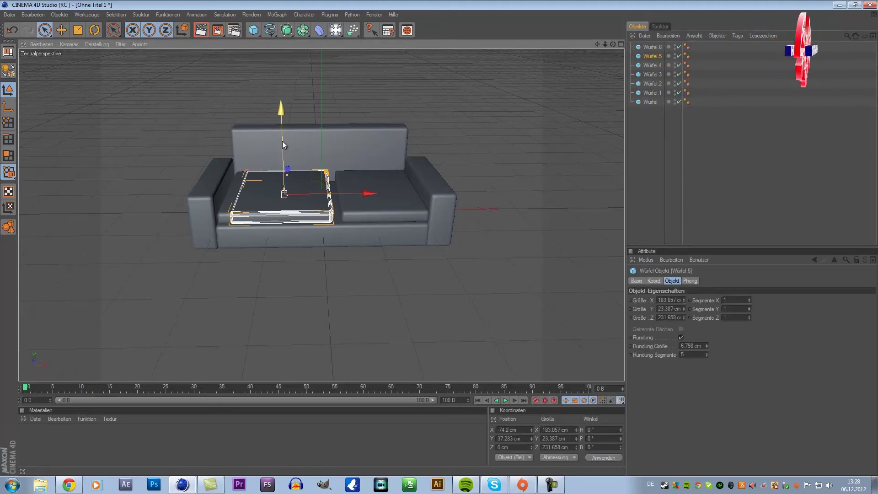
key(ctrl+z)
key(ctrl+z)
key(ctrl+z)
key(ctrl+z)
key(ctrl+z)
key(ctrl+z)
key(ctrl+z)
key(ctrl+z)
key(ctrl+z)
key(ctrl+z)
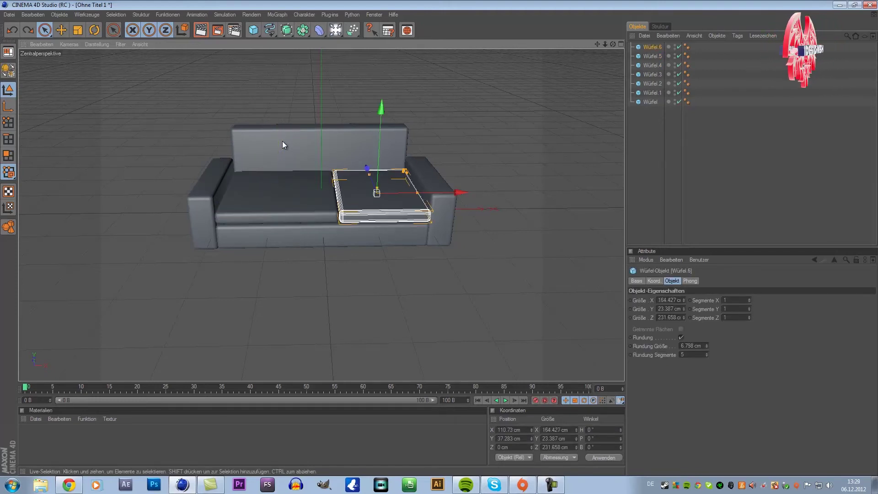
key(ctrl+z)
key(ctrl+z)
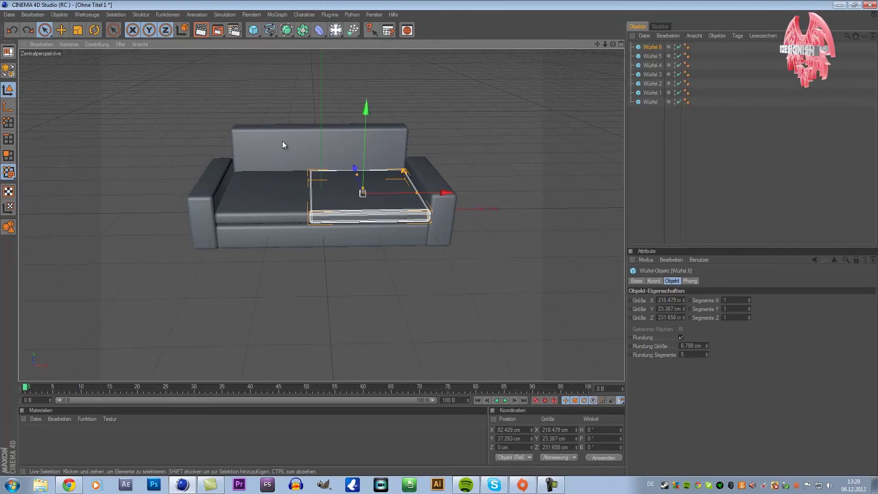
Shrink the right cushion, delete the extra overlapping cushion and widen the left cushion.
mouse_move(416, 196)
mouse_down()
mouse_move(411, 187)
mouse_move(439, 237)
mouse_up()
click(322, 188)
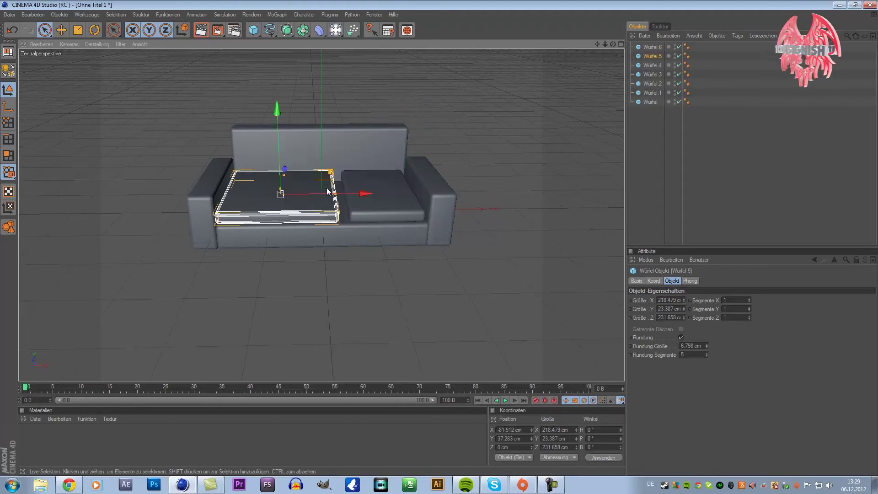
drag(341, 172, 316, 172)
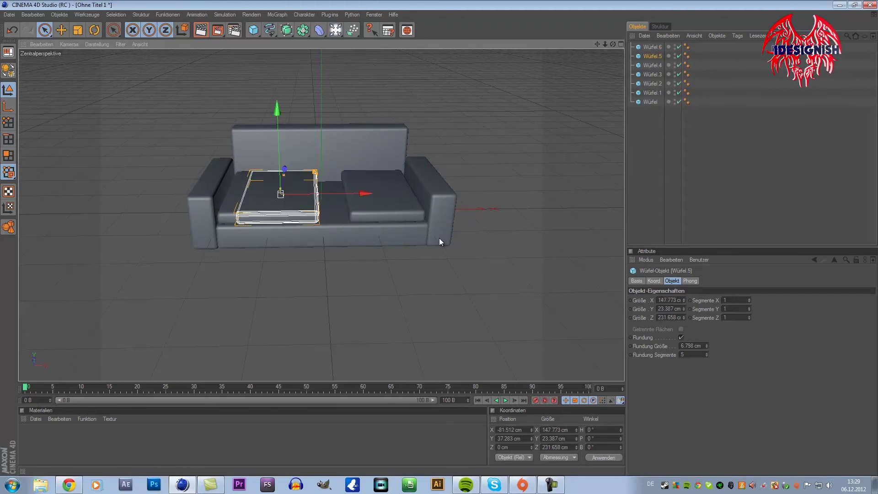
key(Delete)
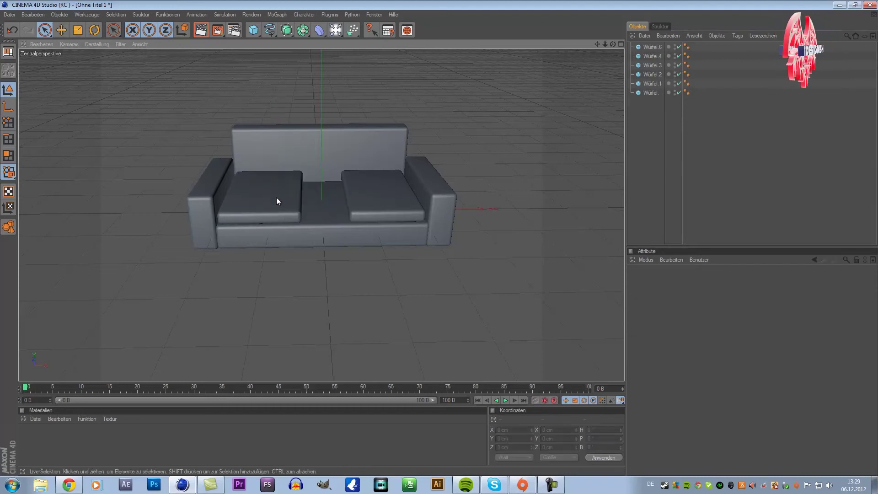
click(277, 198)
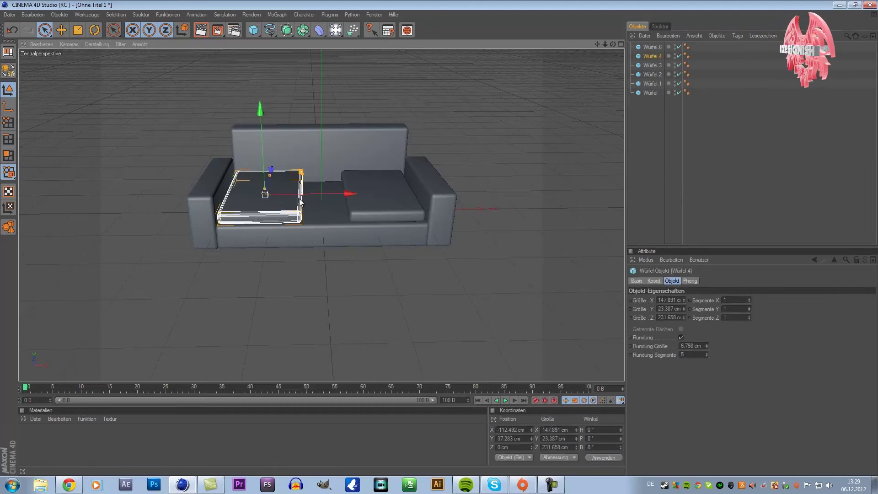
drag(303, 201, 319, 194)
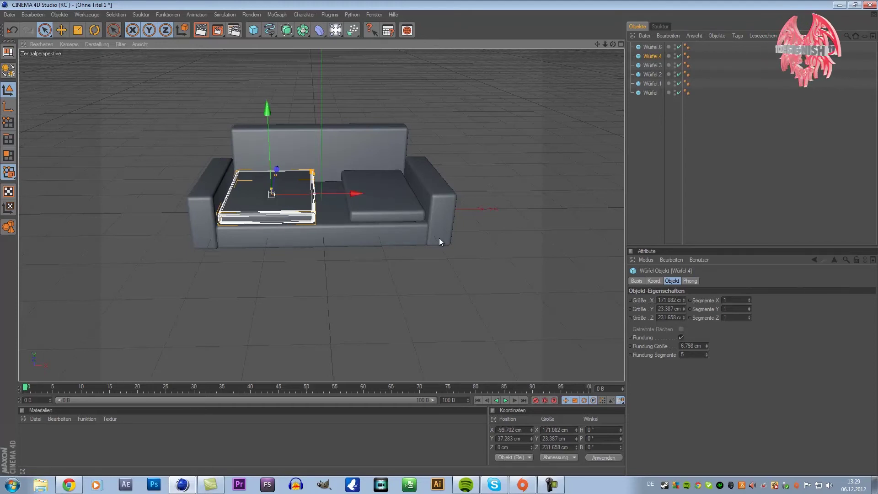
Widen the right cushion toward the armrest and reframe the sofa in a maximized perspective view.
click(368, 198)
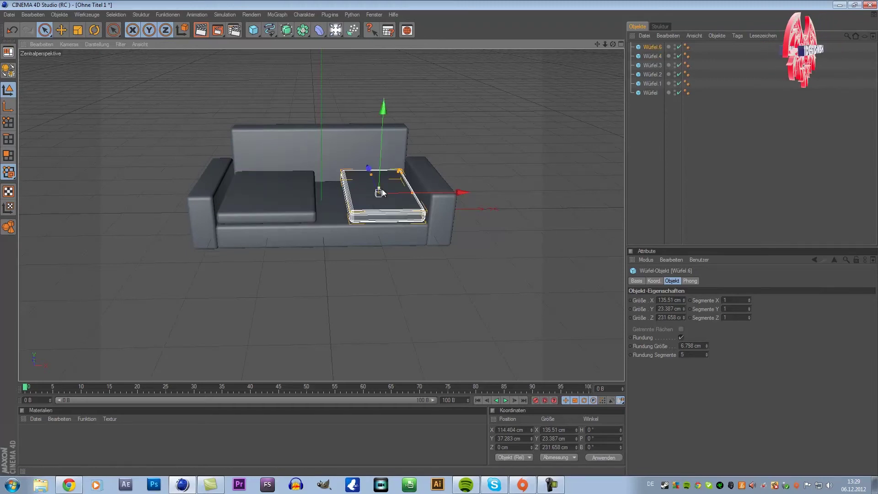
drag(413, 193, 439, 238)
click(694, 192)
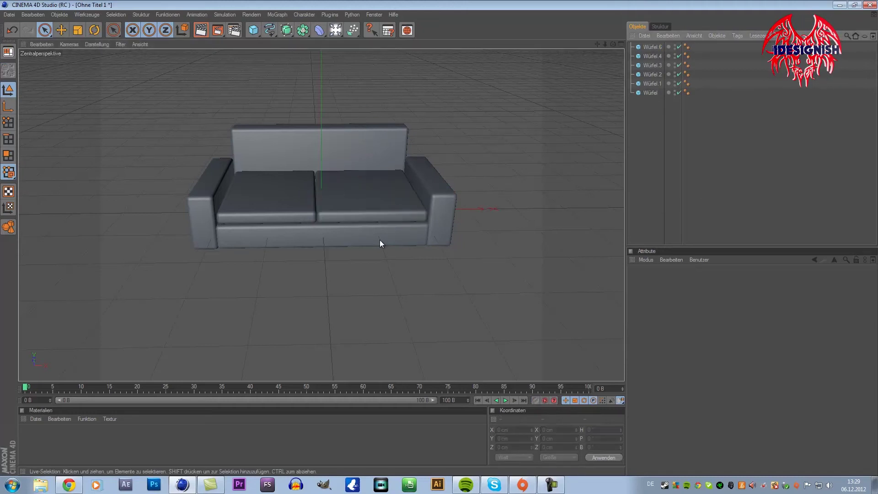
click(353, 200)
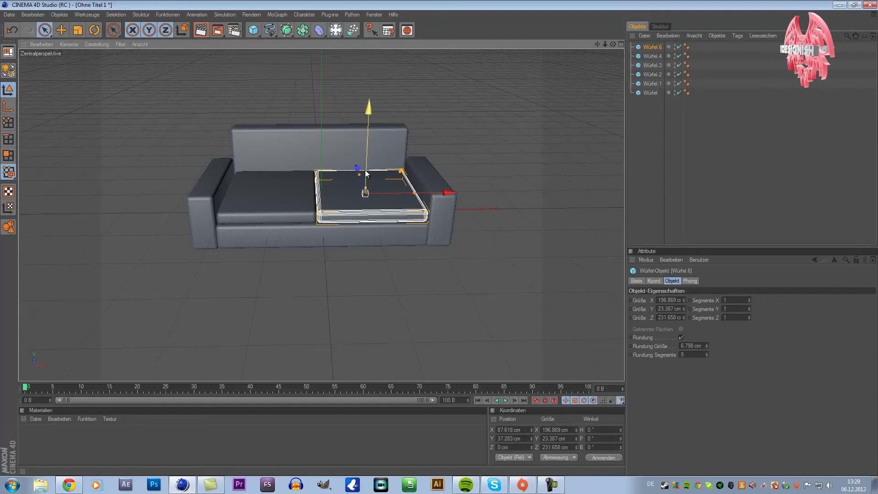
middle_click(323, 236)
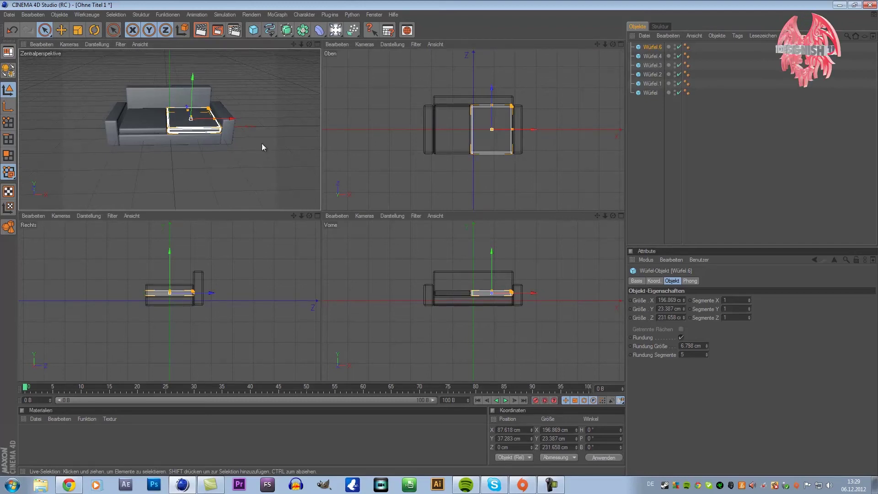
middle_click(256, 163)
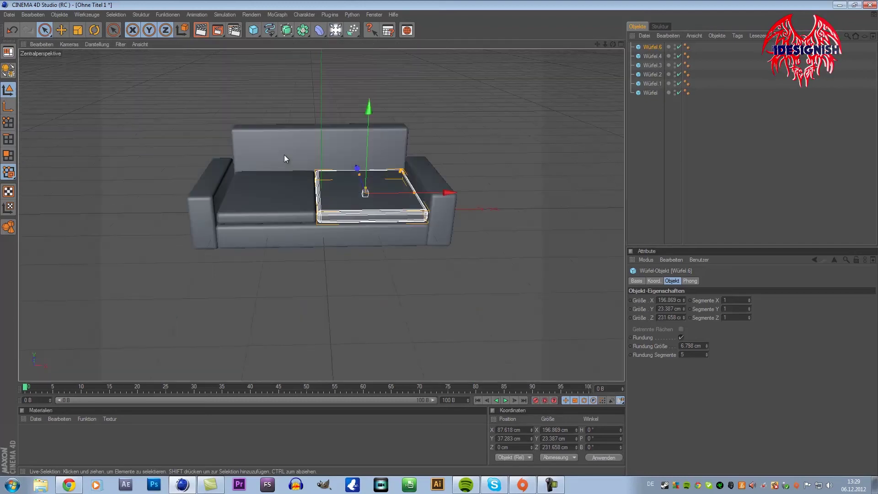
click(663, 153)
drag(597, 43, 438, 237)
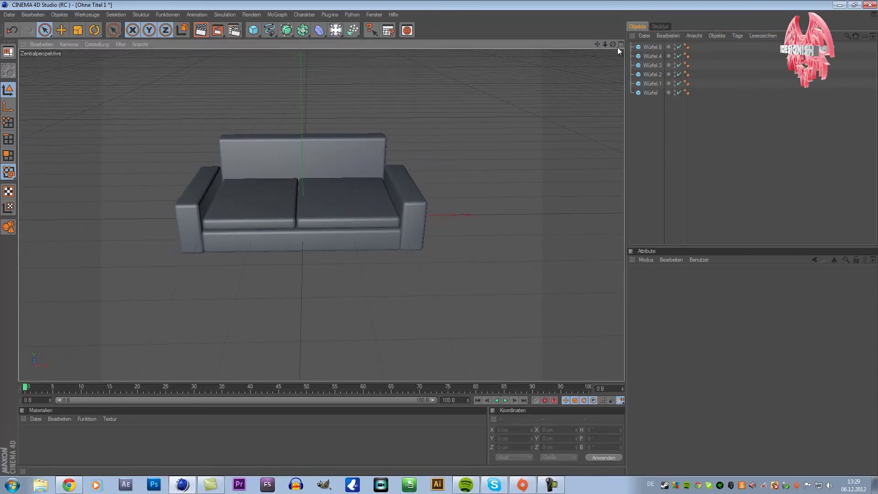
Create a new material Mat with a light beige colour.
mouse_move(613, 44)
mouse_down()
mouse_move(433, 236)
mouse_move(442, 242)
mouse_move(539, 153)
mouse_up()
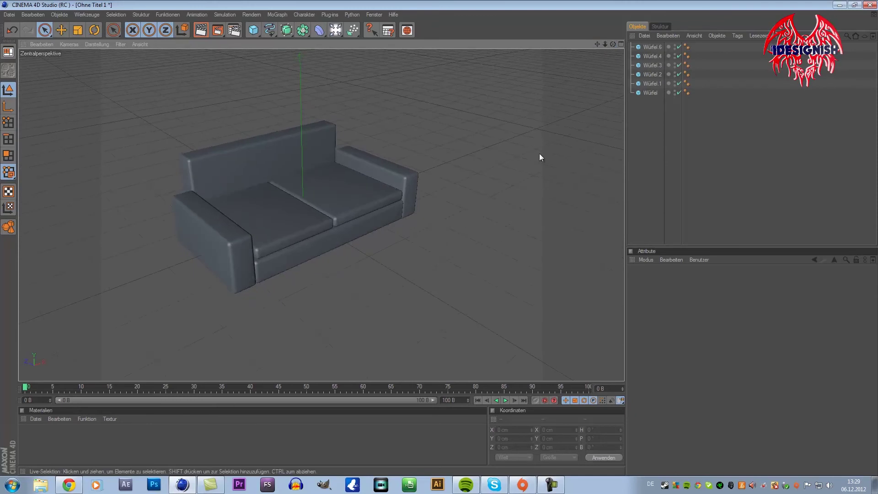
double_click(92, 435)
double_click(32, 439)
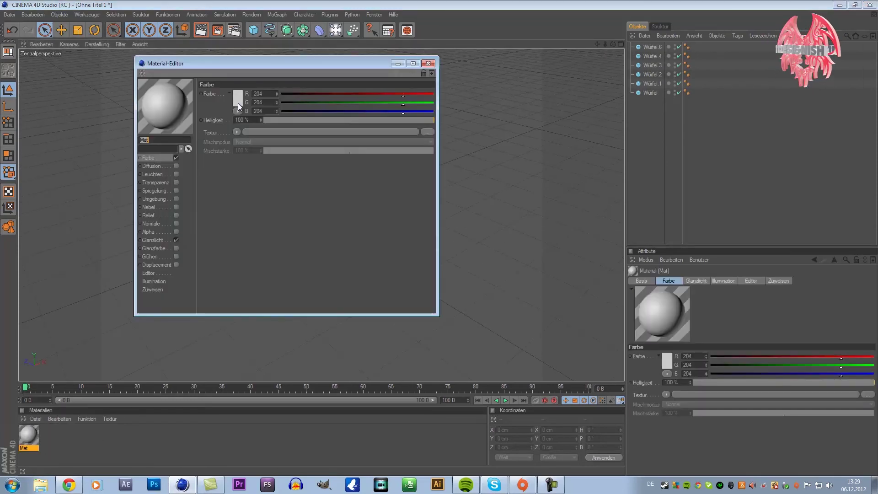
click(238, 103)
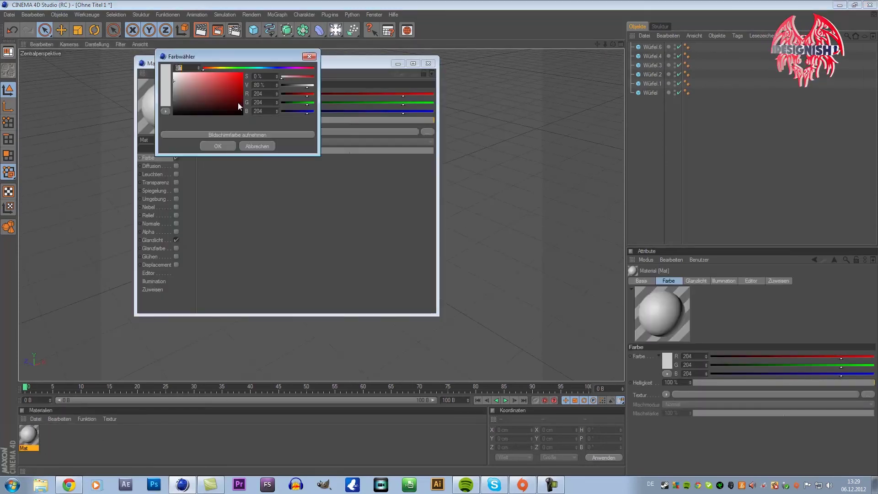
click(215, 67)
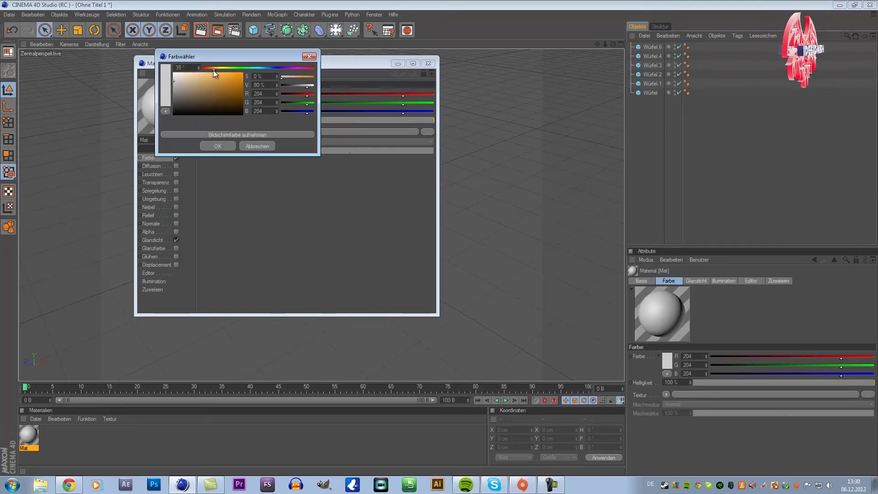
click(215, 69)
click(208, 73)
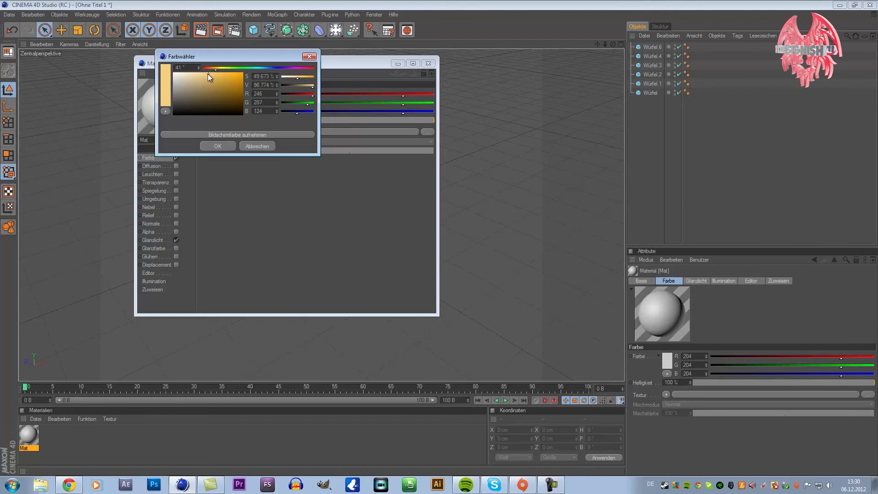
click(221, 146)
click(428, 64)
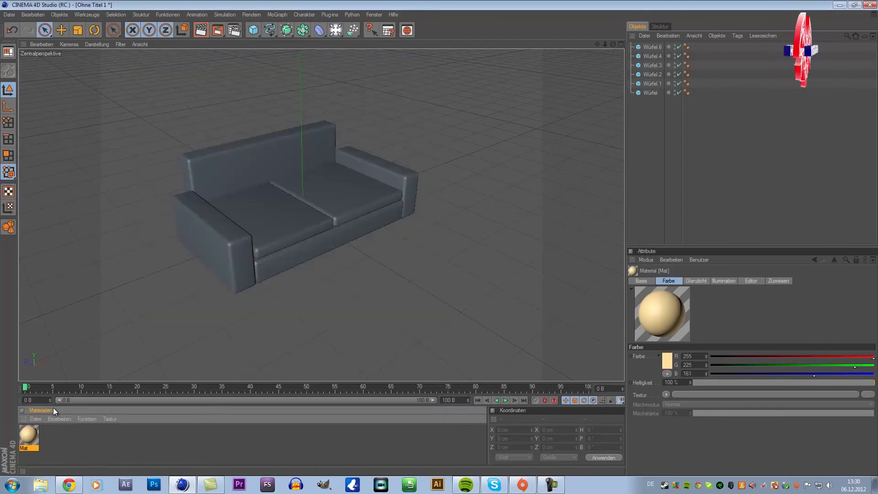
Apply the beige material to both armrests and both seat cushions.
drag(194, 233, 195, 234)
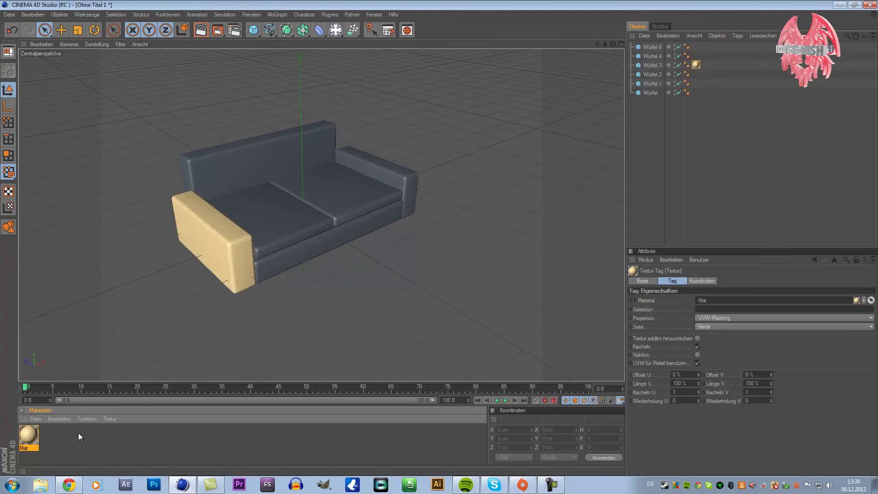
drag(246, 246, 256, 247)
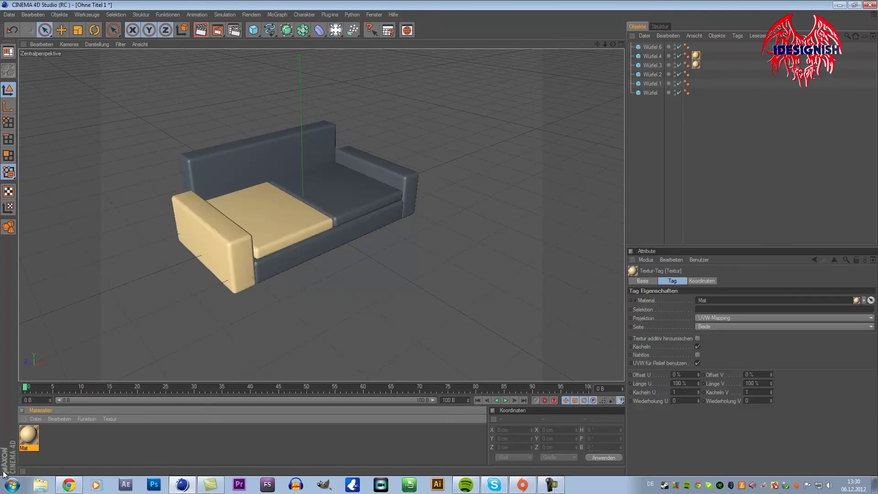
drag(185, 314, 336, 199)
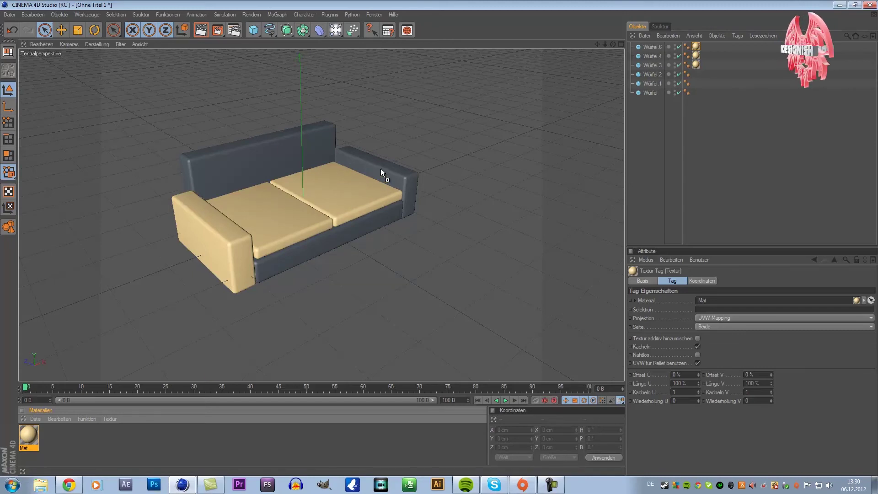
drag(381, 168, 381, 170)
Create a second material Mat.1 with a deep red colour.
double_click(70, 441)
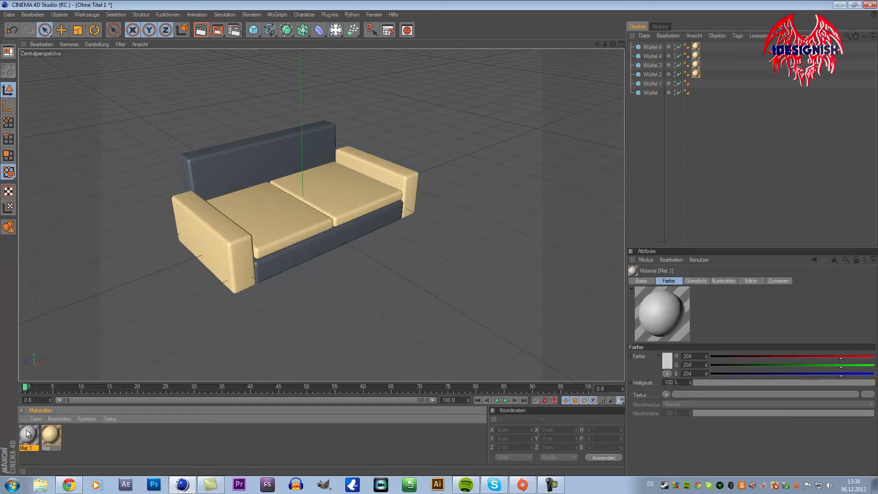
double_click(29, 437)
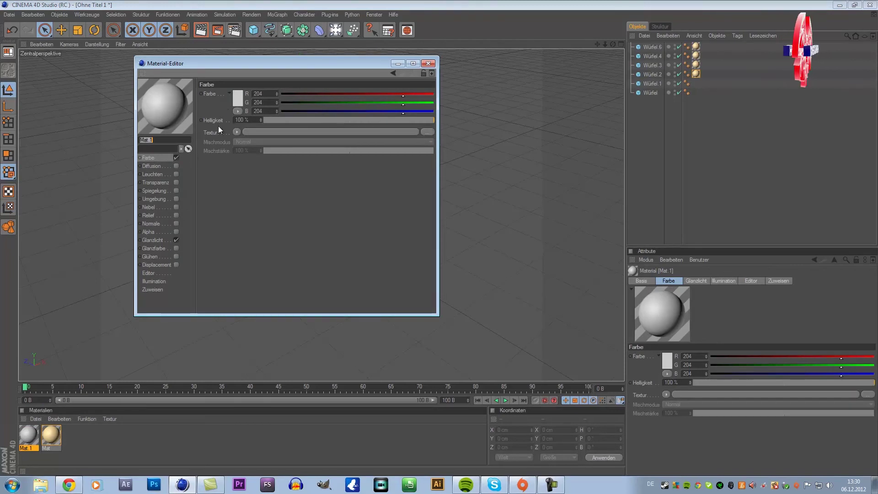
click(239, 100)
drag(237, 96, 277, 77)
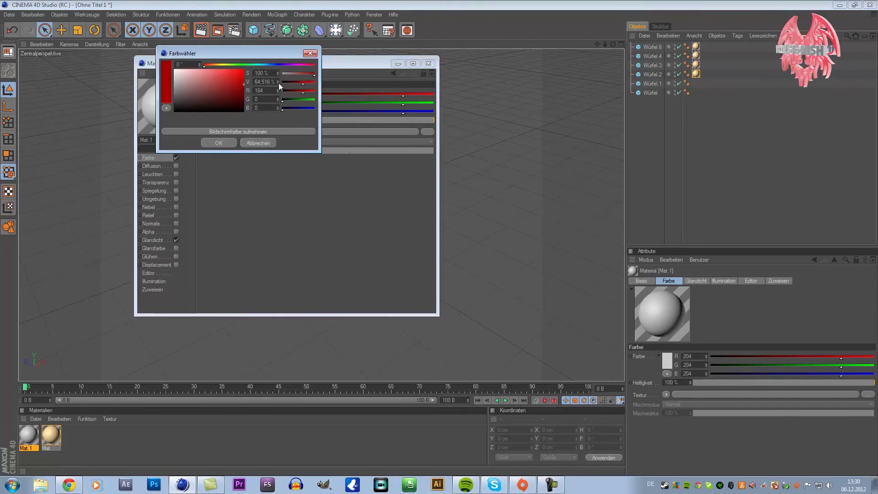
click(219, 143)
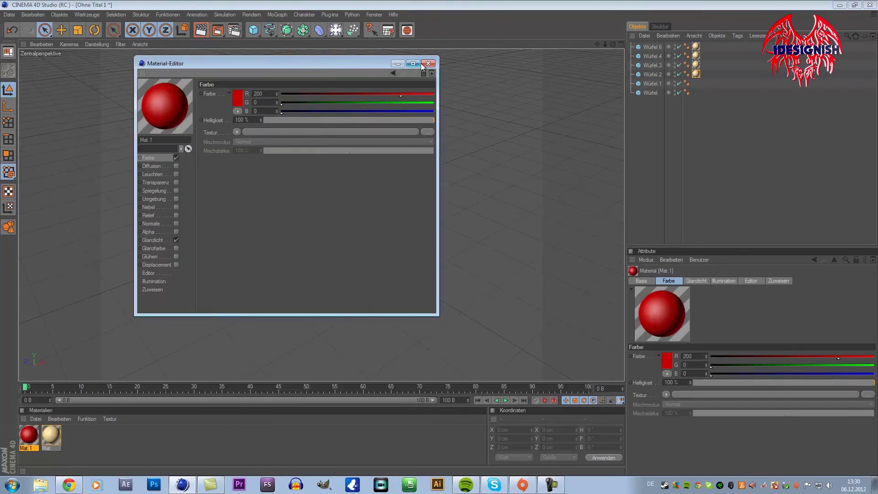
click(428, 63)
Apply the red material to the backrest and the sofa base.
drag(28, 435, 265, 158)
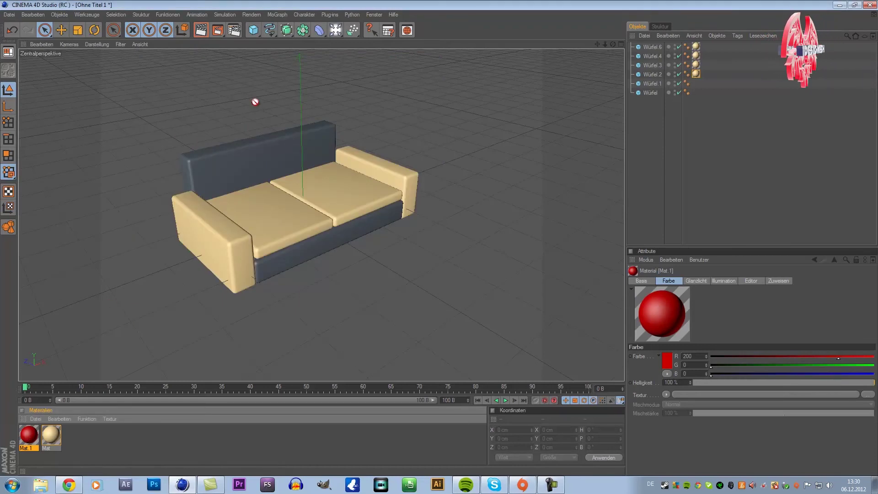
drag(29, 435, 312, 251)
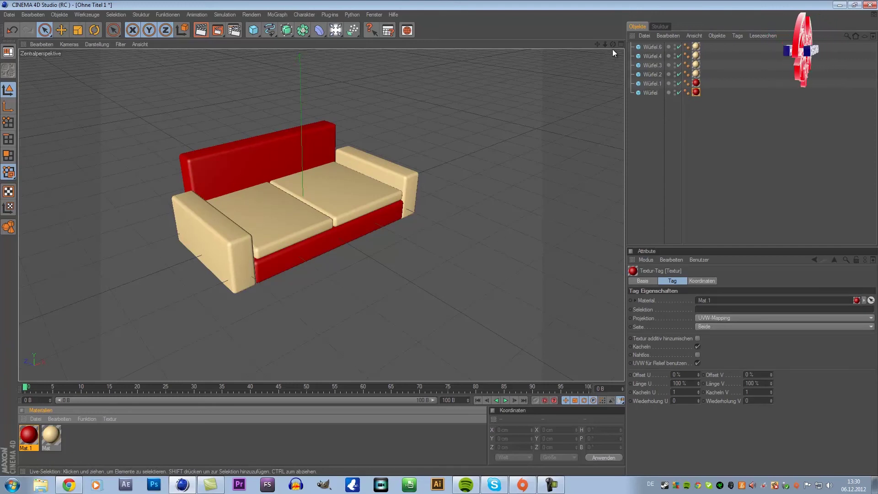
drag(613, 44, 591, 50)
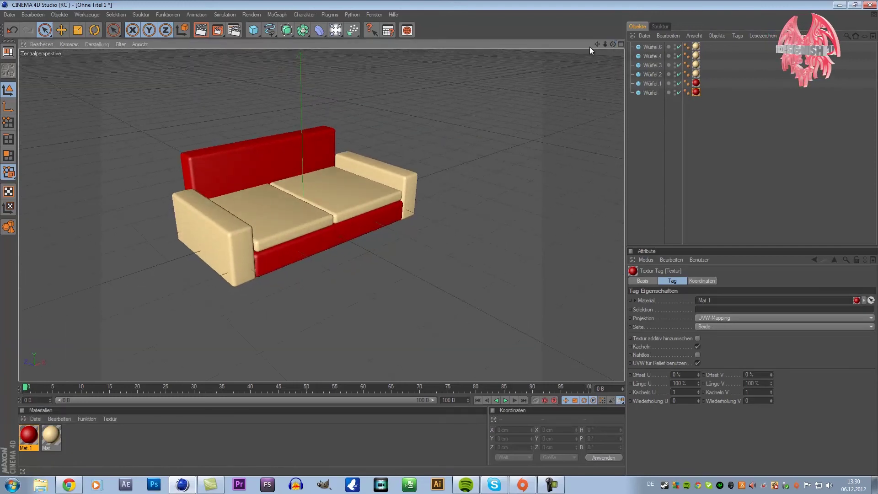
After a quick preview render, add a floor object and lower it about 24 cm beneath the sofa.
key(ctrl+r)
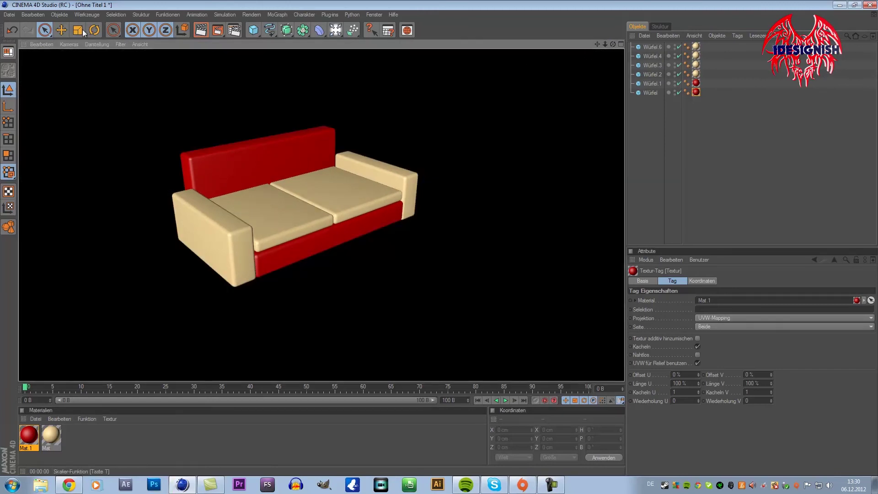
click(284, 416)
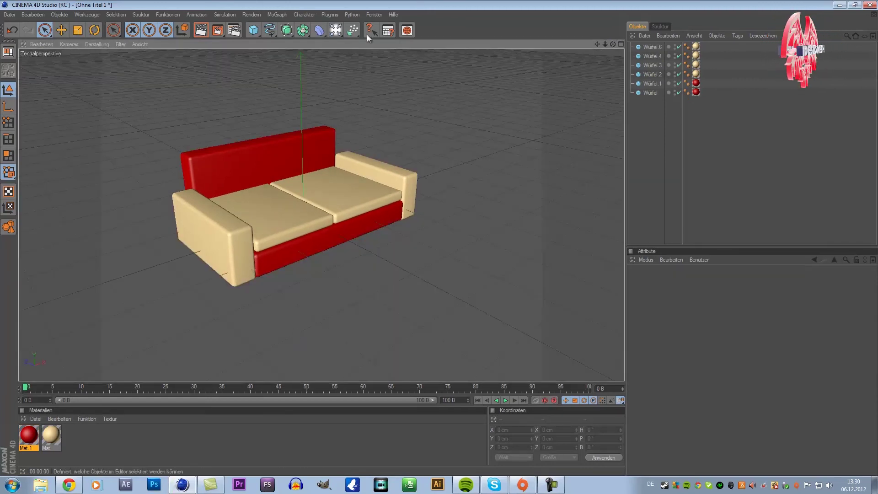
click(336, 30)
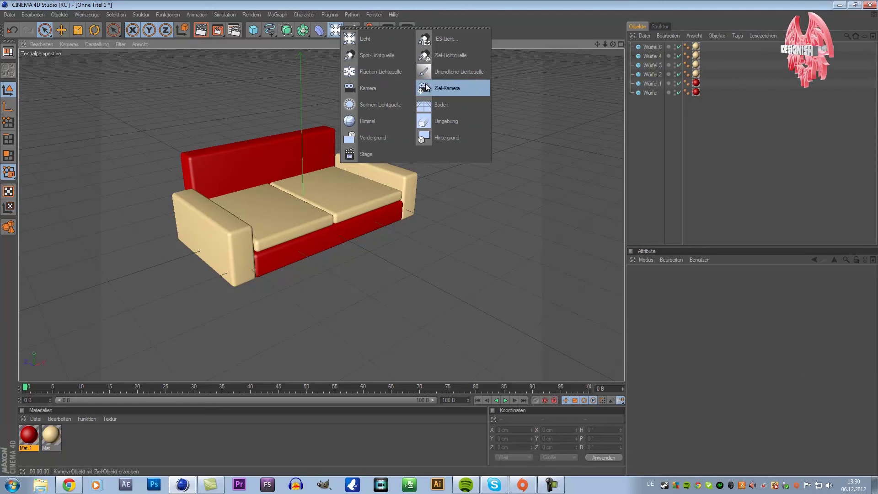
click(441, 106)
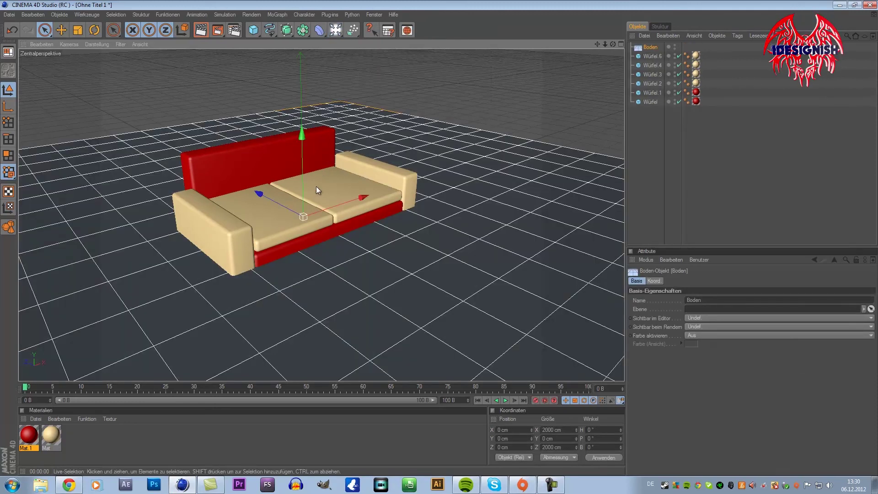
middle_click(368, 173)
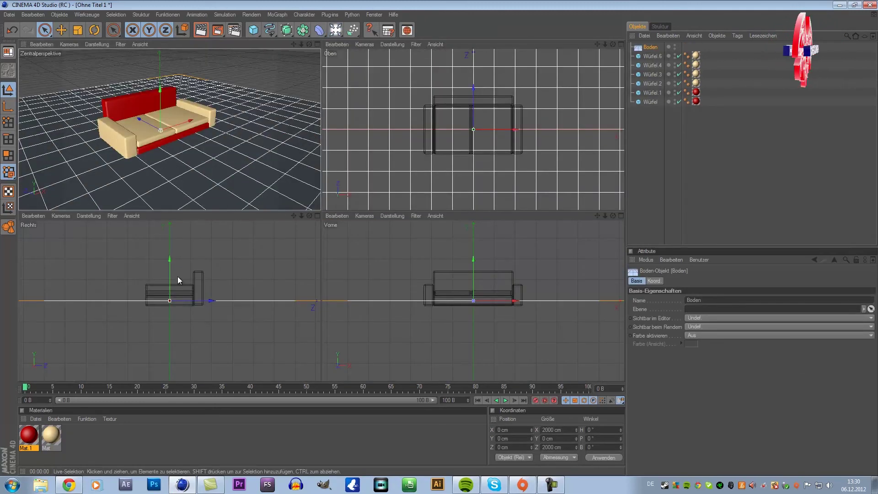
drag(164, 280, 321, 242)
middle_click(248, 121)
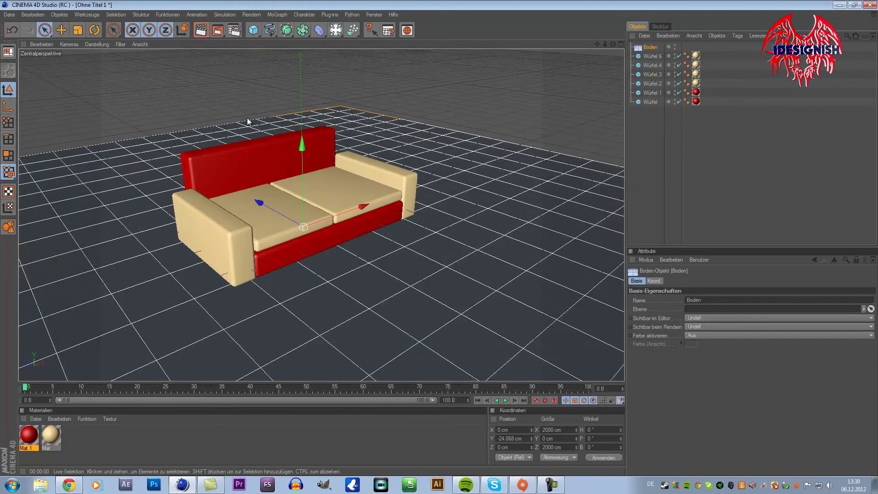
Render the viewport to show the red-and-beige sofa resting on the grey floor.
key(ctrl+r)
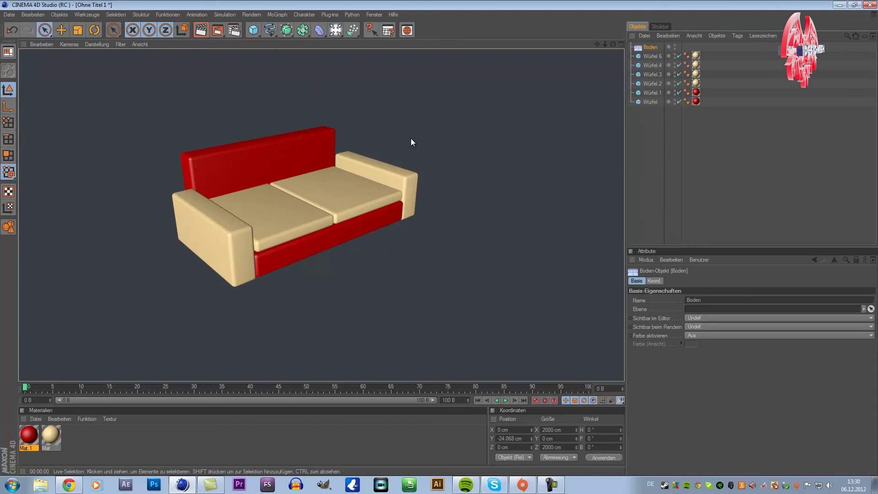